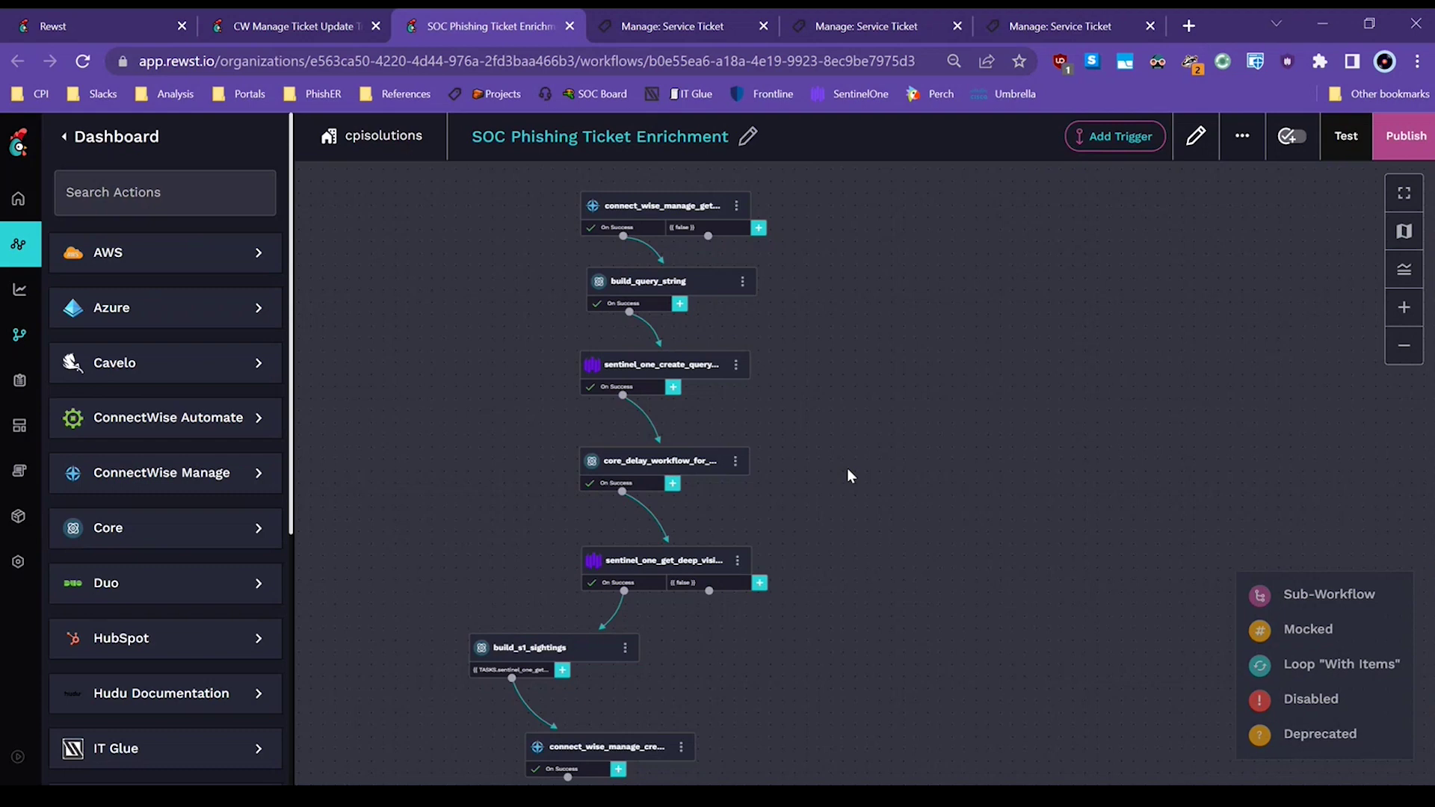
Switch to the ConnectWise '[Phish Alert] ACH Remittance Advice - Copy' ticket with its secure-file lure email
{"action": "left_click", "coordinate": [648, 30]}
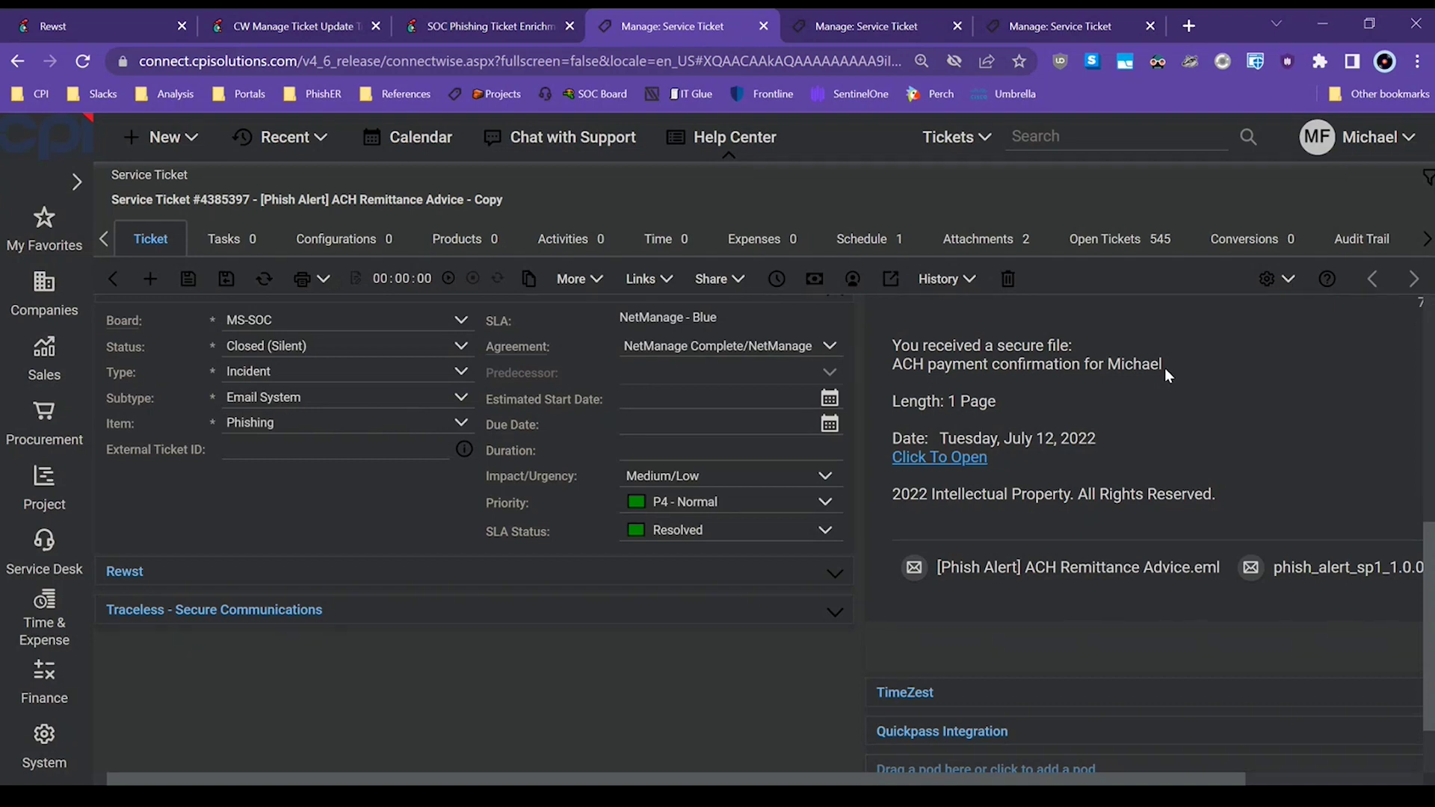
Open the Phish Alert transition, which checks the ticket summary and routes to the SOC phishing sub-workflow
{"action": "left_click", "coordinate": [263, 29]}
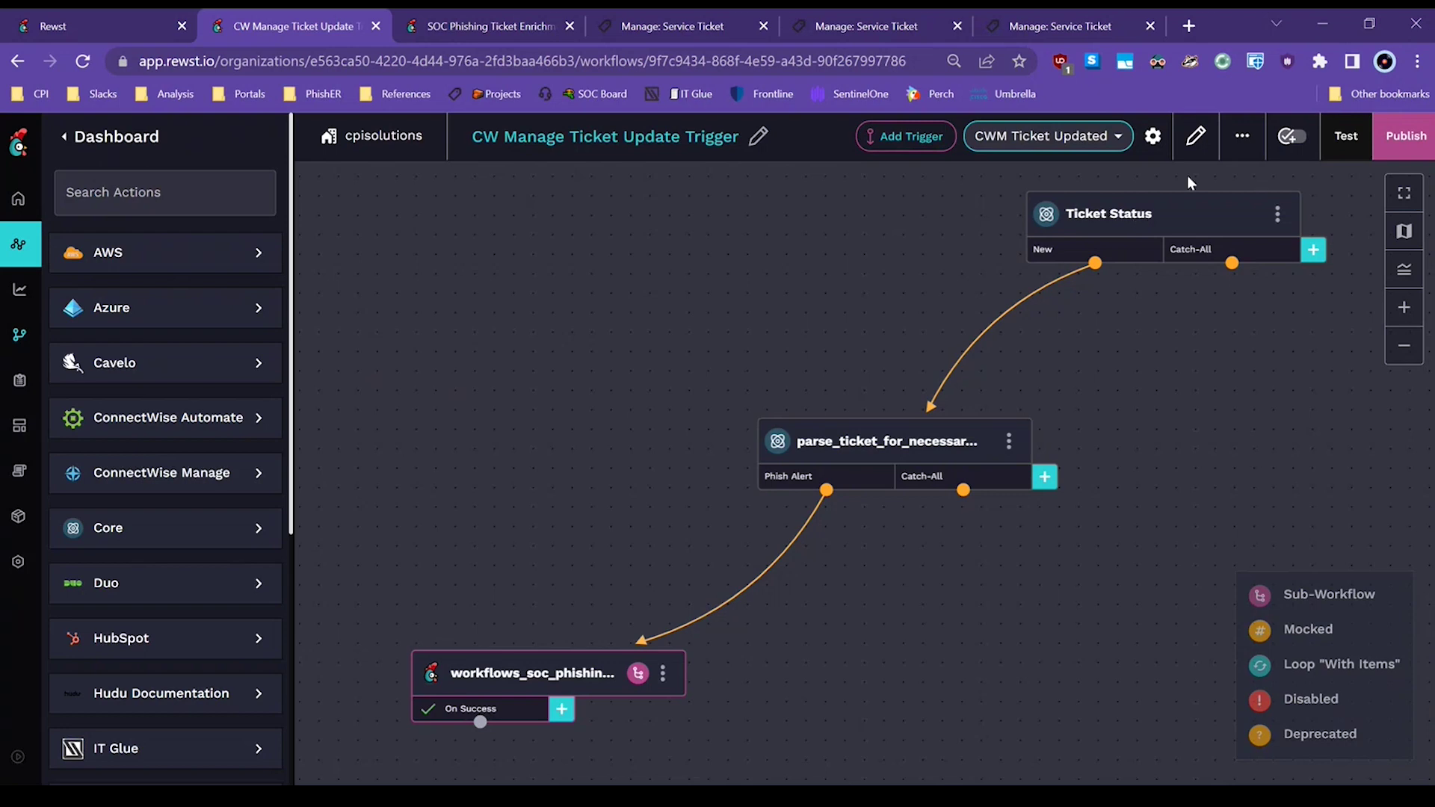
{"action": "left_click", "coordinate": [1070, 255]}
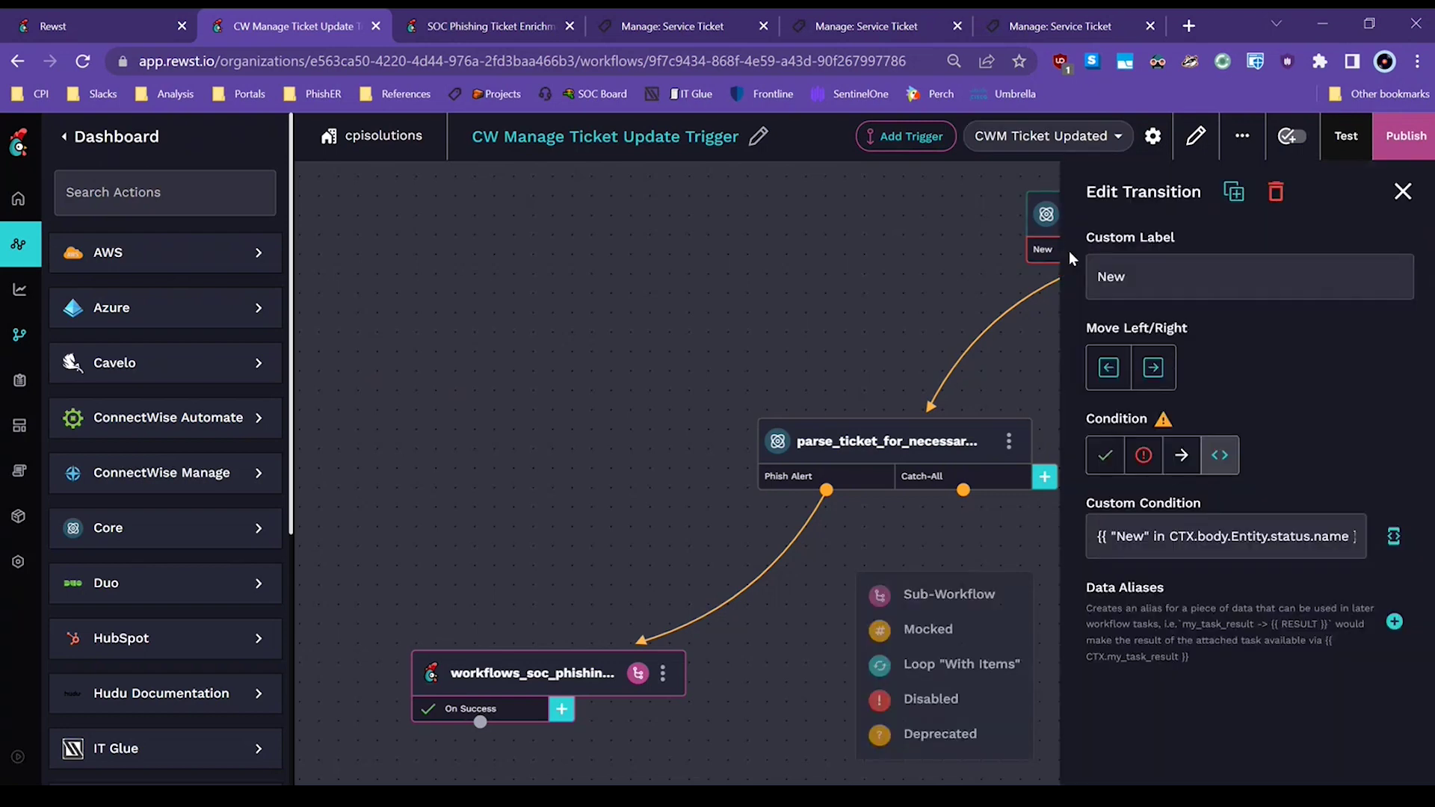
{"action": "left_click_drag", "start_coordinate": [961, 287], "coordinate": [876, 289]}
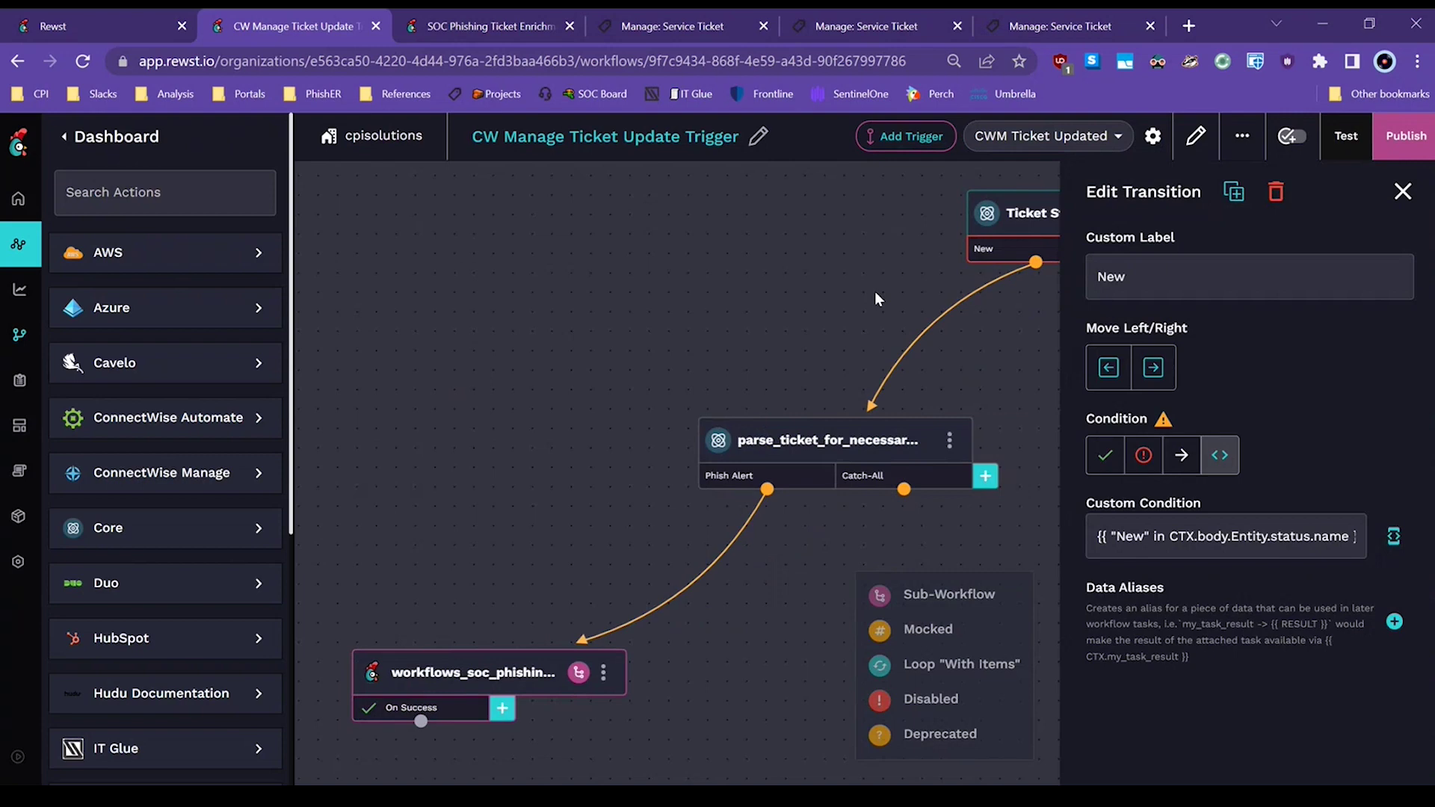
{"action": "scroll", "coordinate": [828, 312], "scroll_direction": "left", "scroll_amount": 2}
{"action": "scroll", "coordinate": [828, 313], "scroll_direction": "up", "scroll_amount": 1}
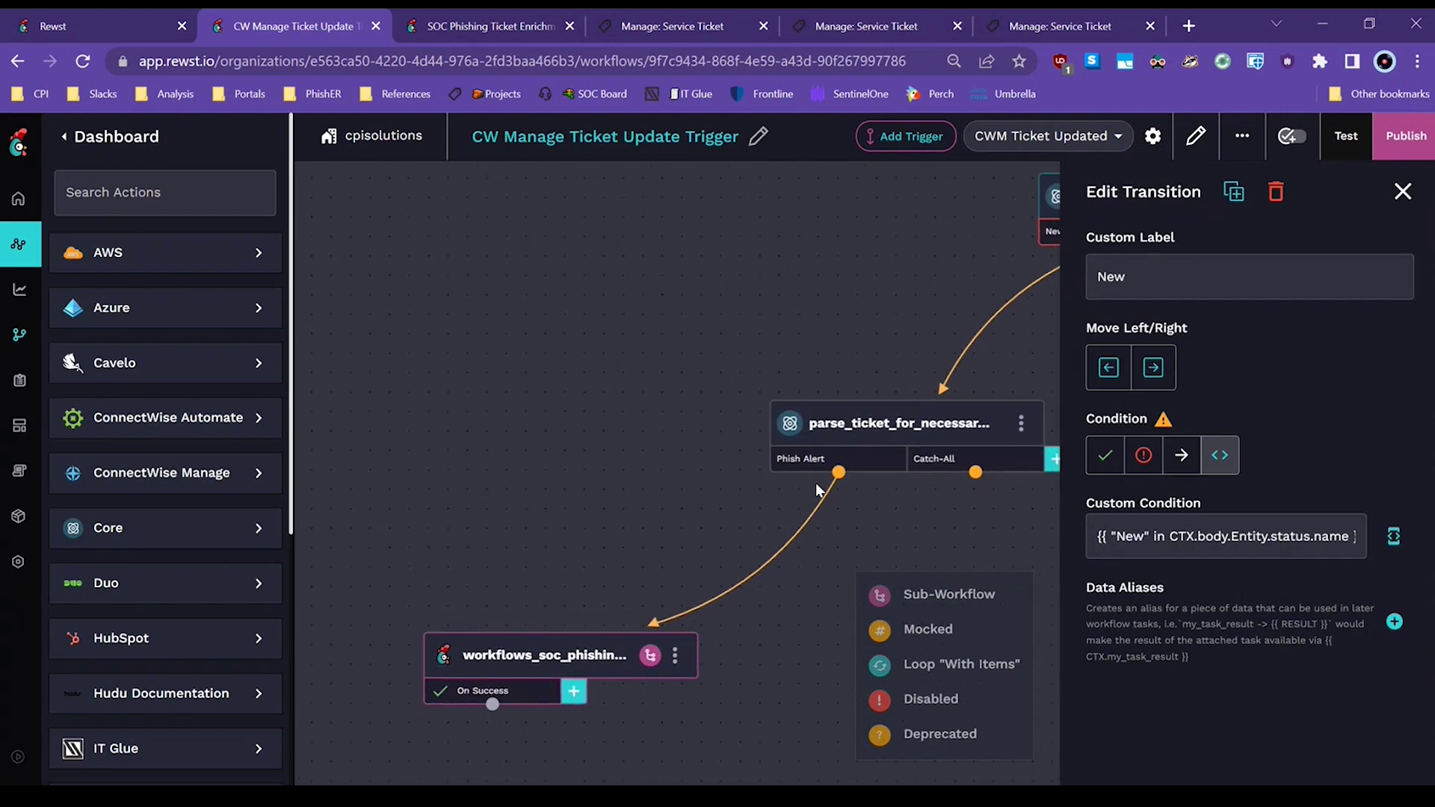
{"action": "left_click", "coordinate": [812, 469]}
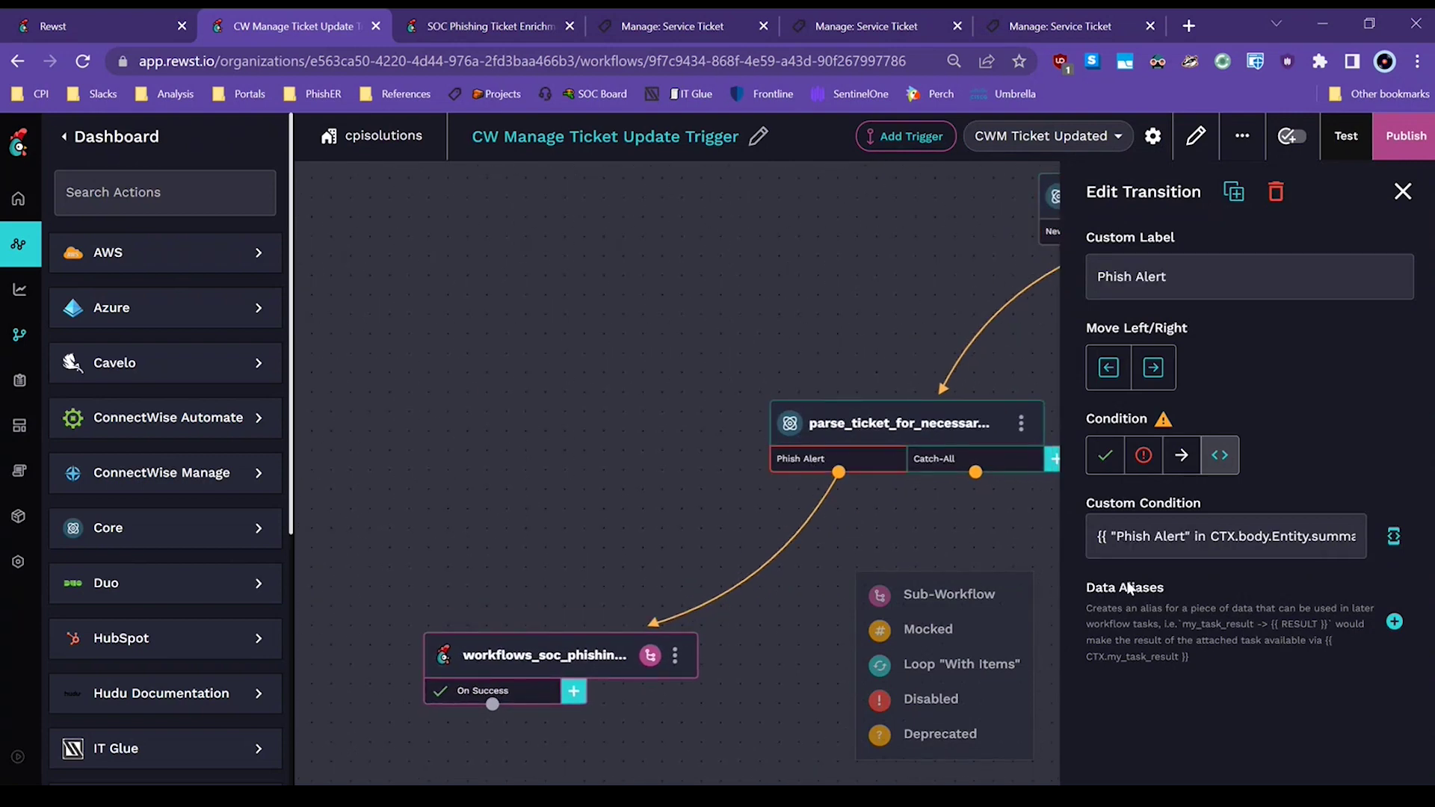
{"action": "left_click_drag", "start_coordinate": [1115, 530], "coordinate": [1185, 535]}
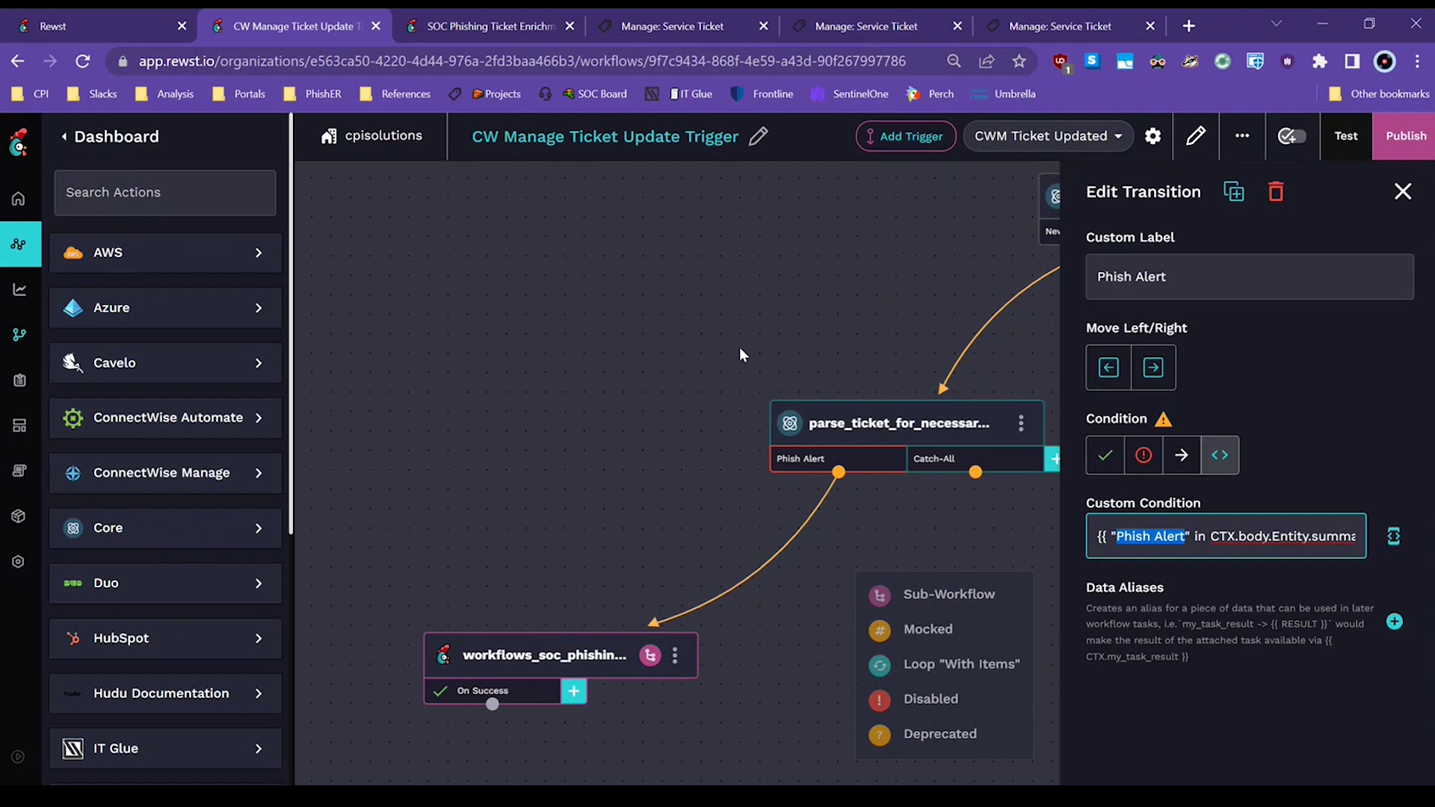
{"action": "left_click_drag", "start_coordinate": [636, 429], "coordinate": [605, 421]}
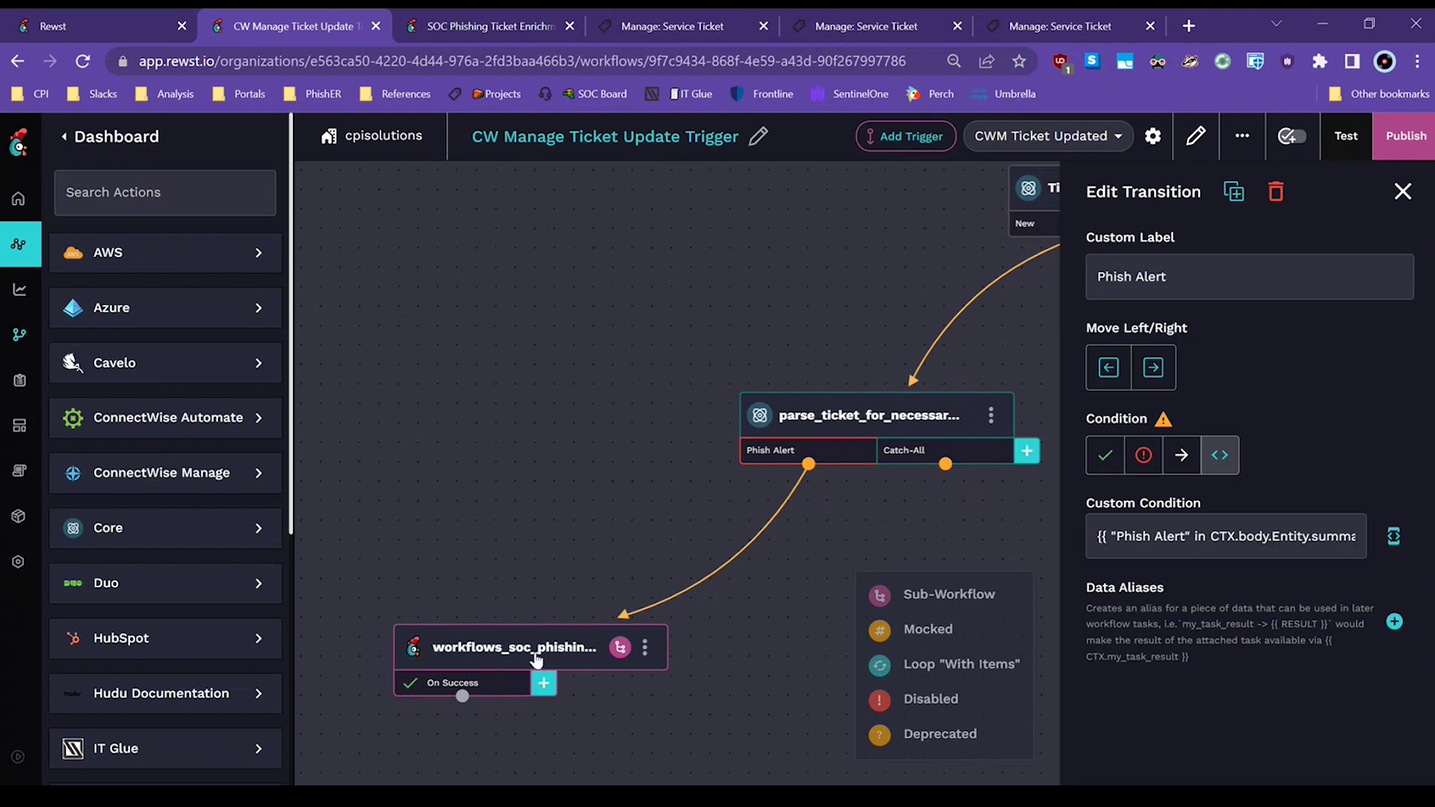
Glance over the SOC Phishing Ticket Enrichment workflow, then look back at the ConnectWise ticket
{"action": "left_click", "coordinate": [455, 25]}
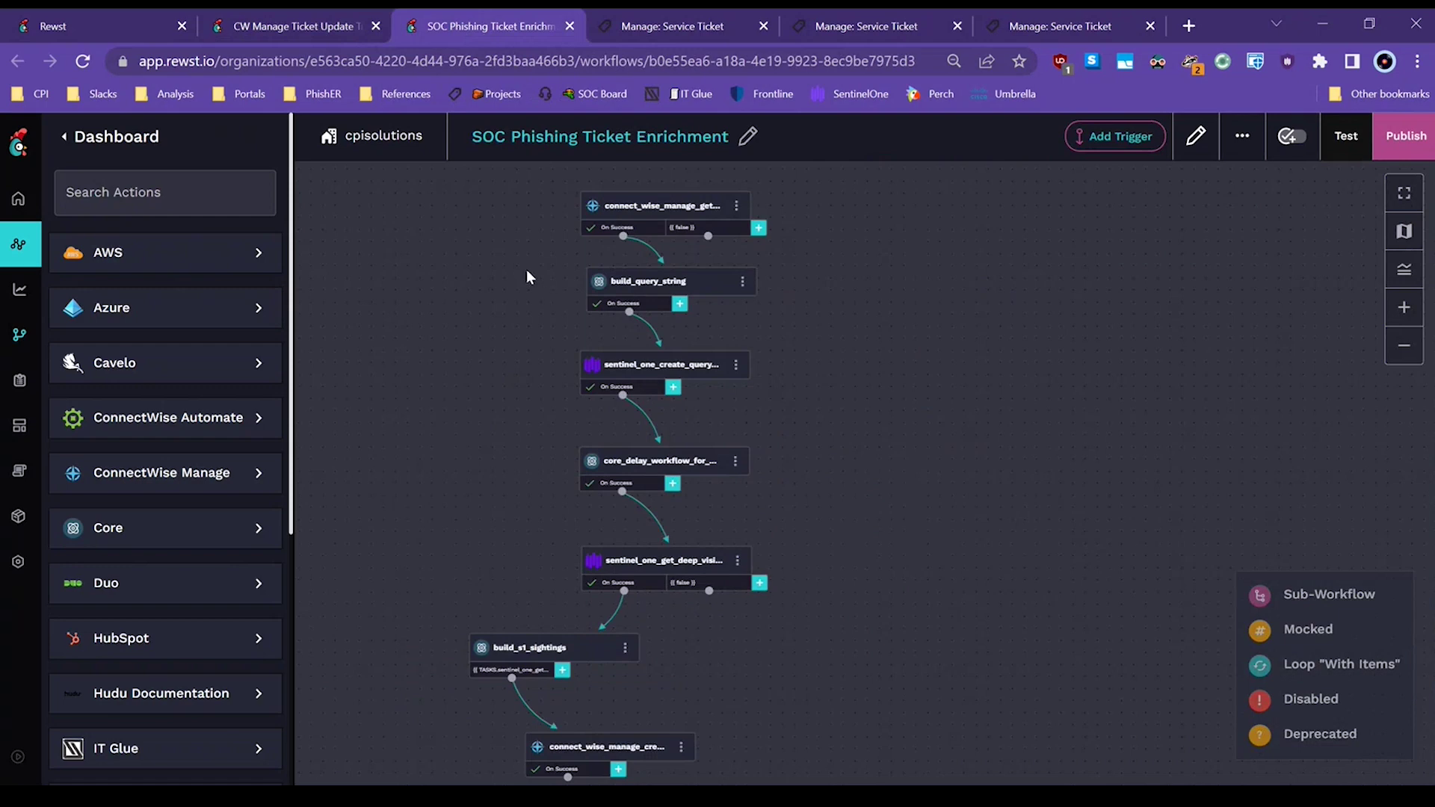
{"action": "scroll", "coordinate": [526, 269], "scroll_direction": "up", "scroll_amount": 4}
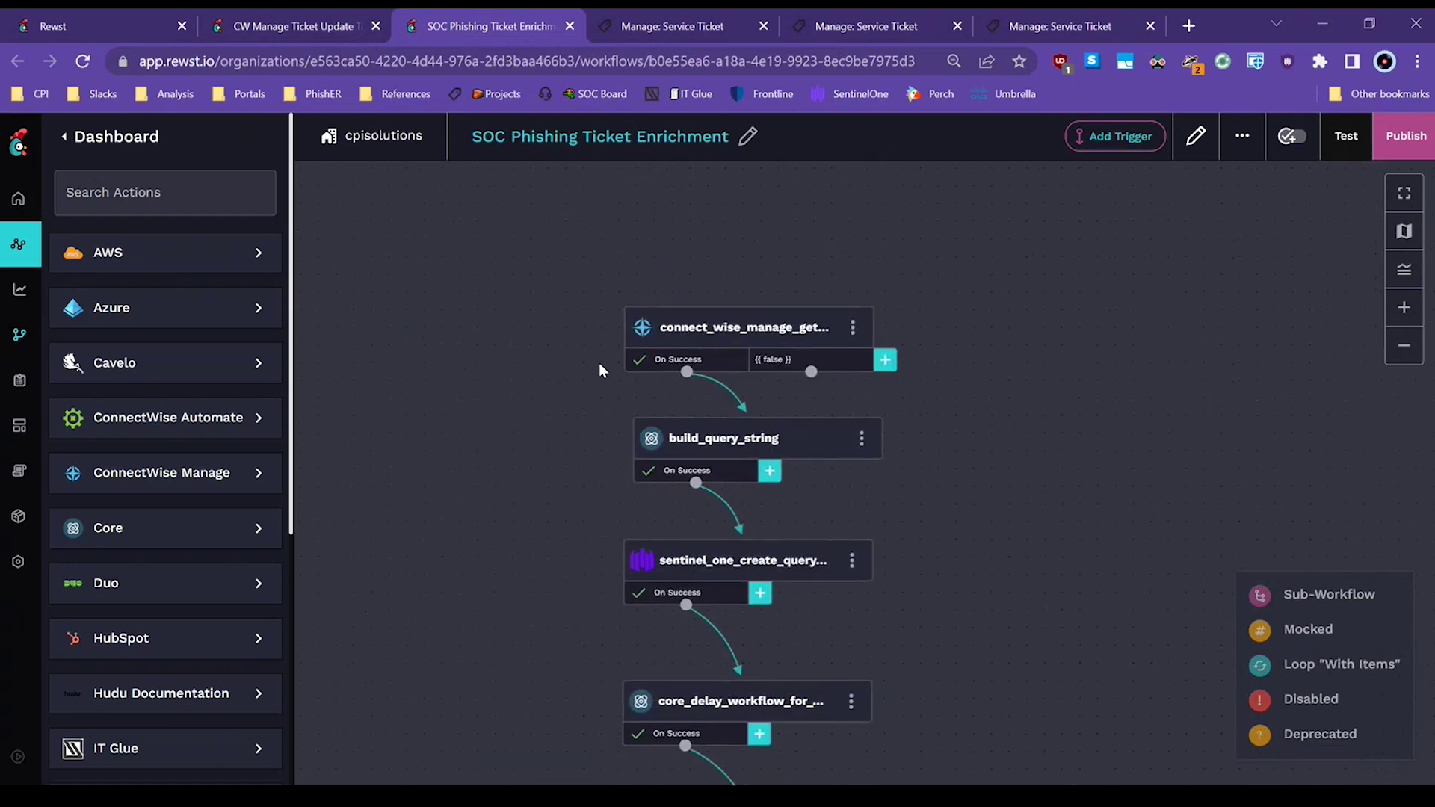
{"action": "scroll", "coordinate": [568, 272], "scroll_direction": "down", "scroll_amount": 2}
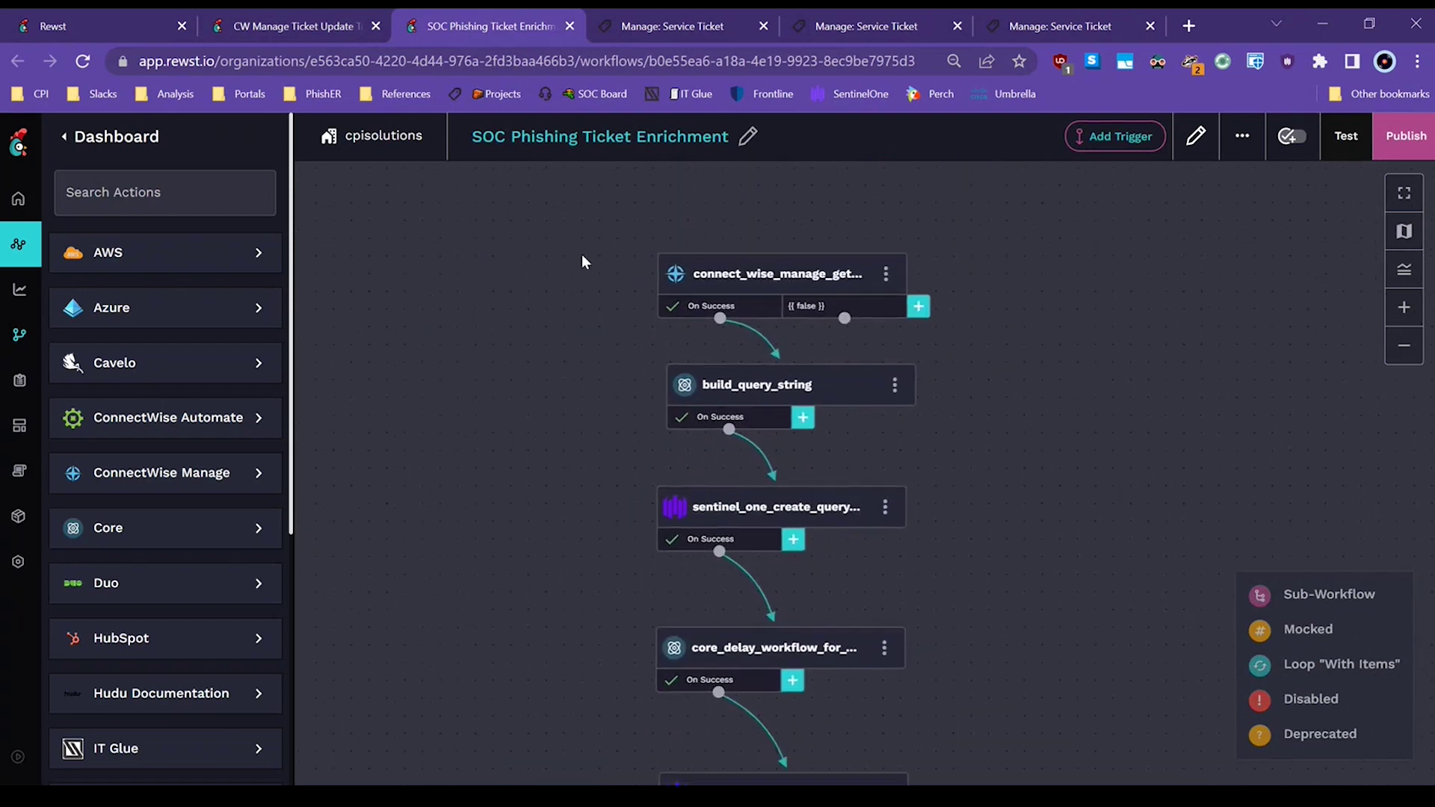
{"action": "left_click", "coordinate": [616, 26]}
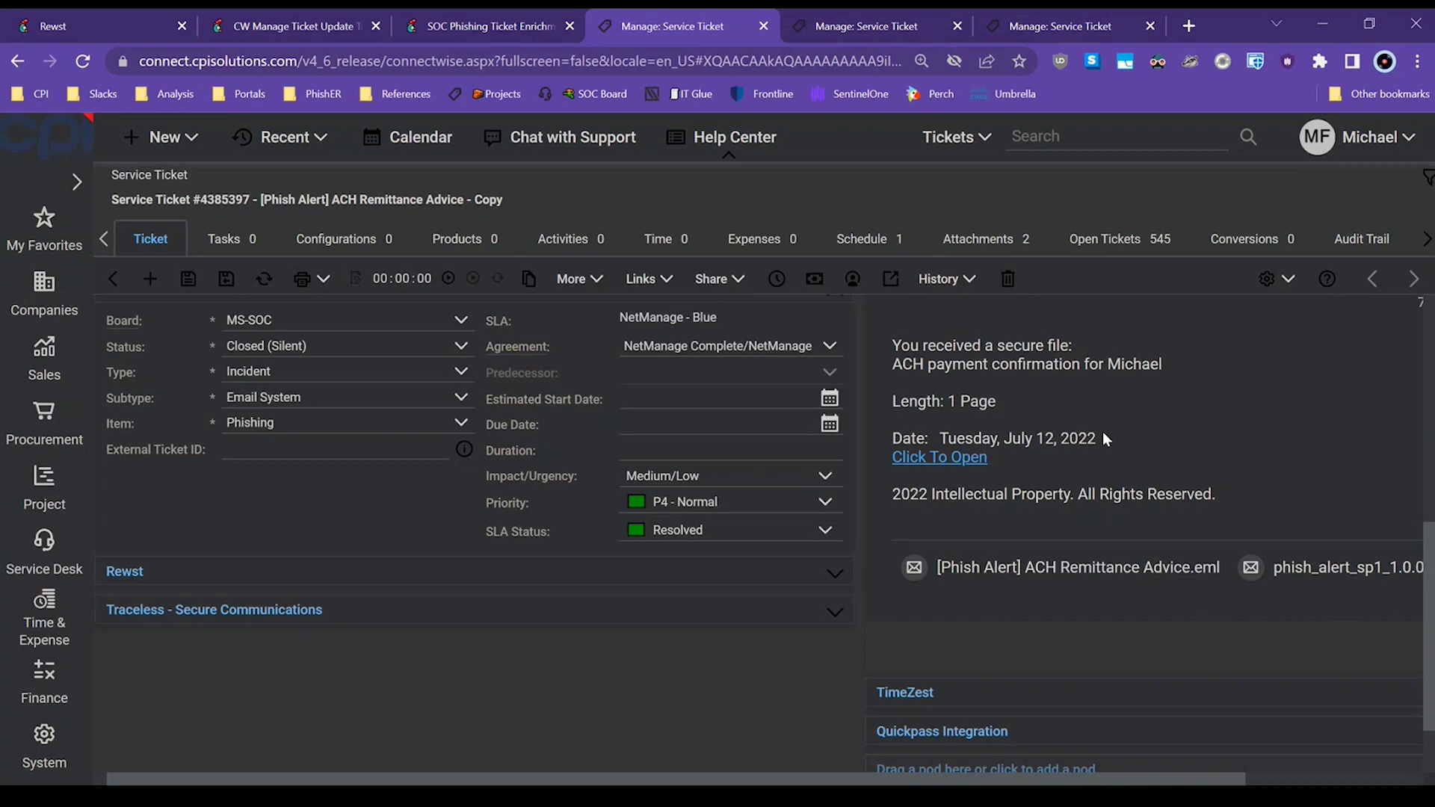
Open the Get Service Ticket Notes task for CTX.ticket_id, which returns the text field
{"action": "left_click", "coordinate": [461, 28]}
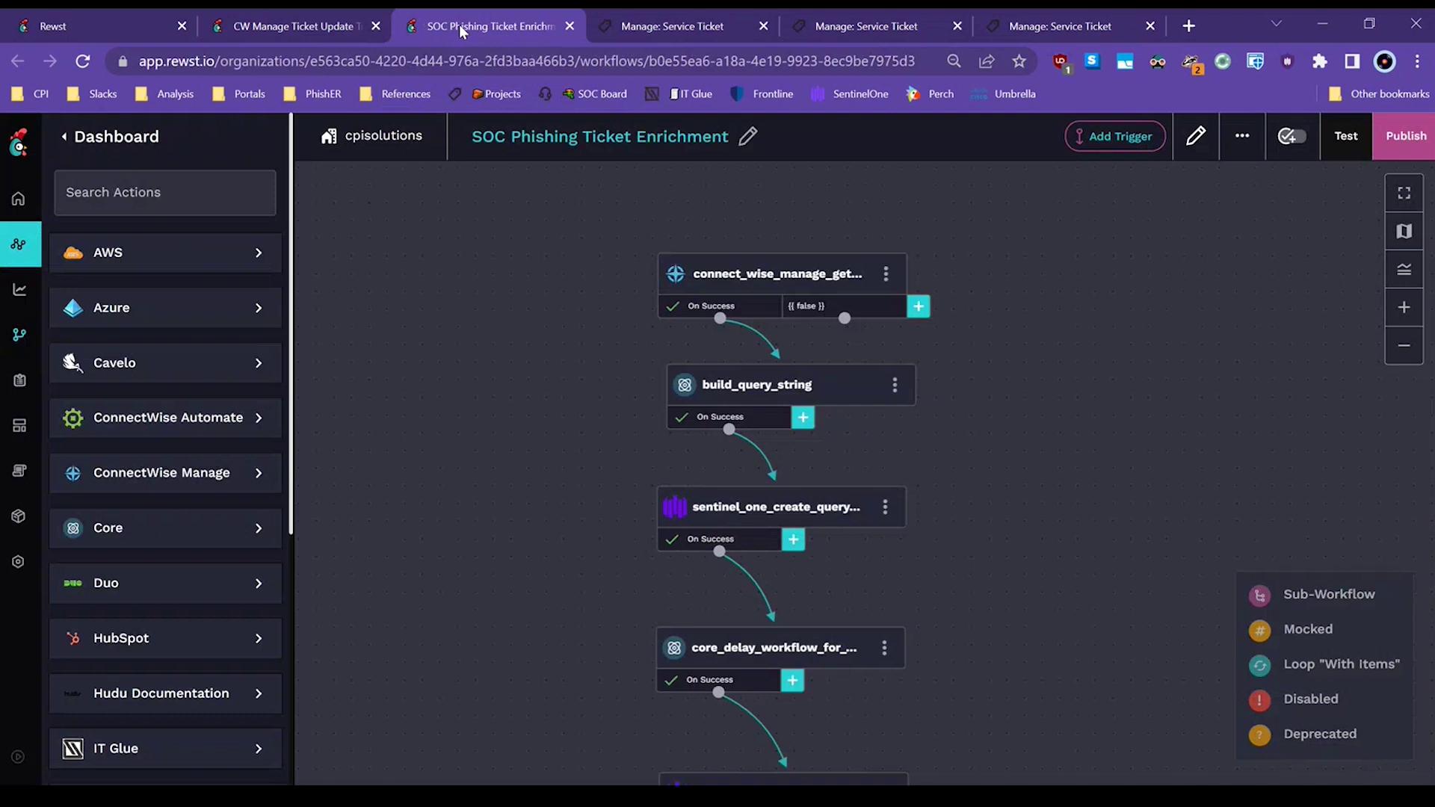
{"action": "left_click_drag", "start_coordinate": [750, 275], "coordinate": [759, 256]}
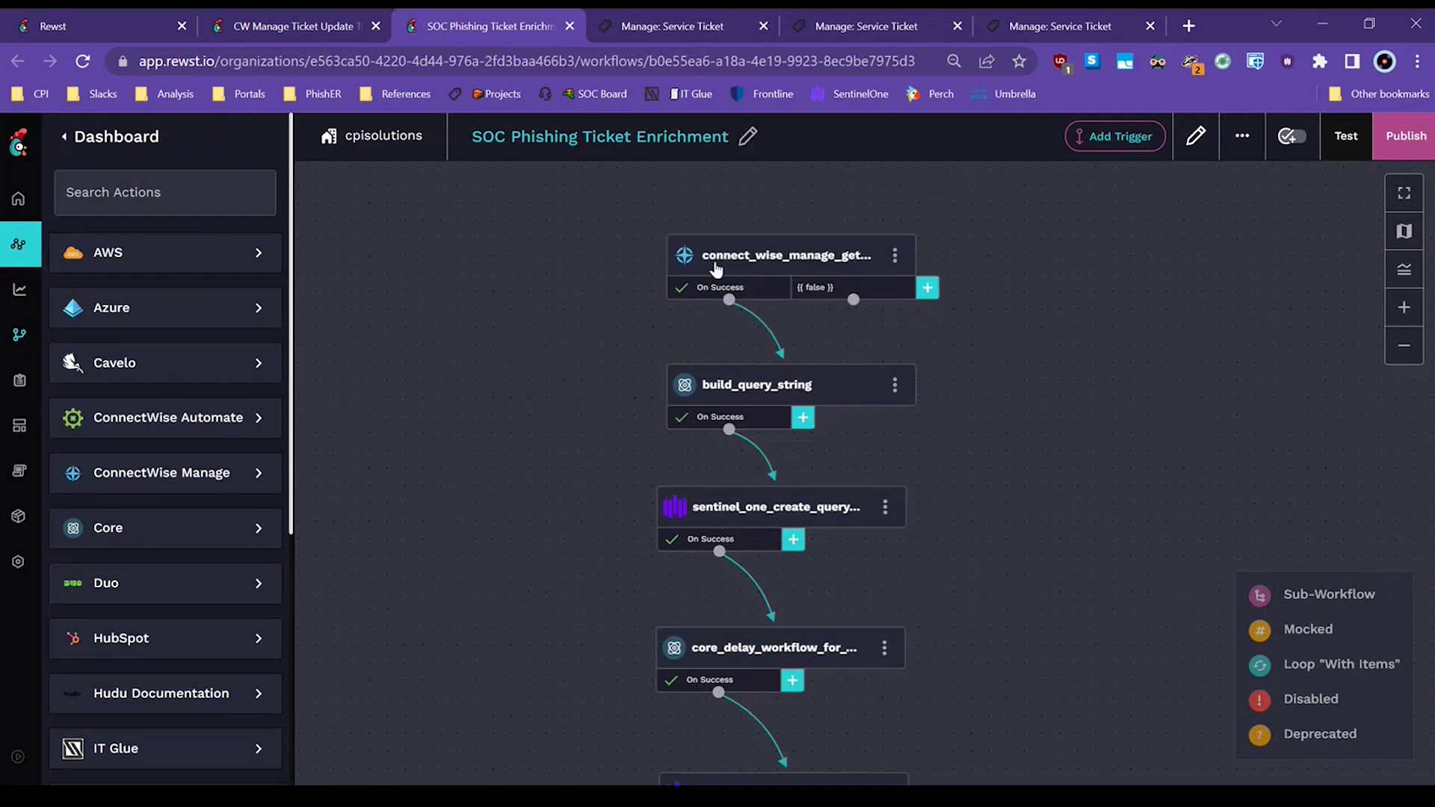
{"action": "left_click", "coordinate": [715, 267]}
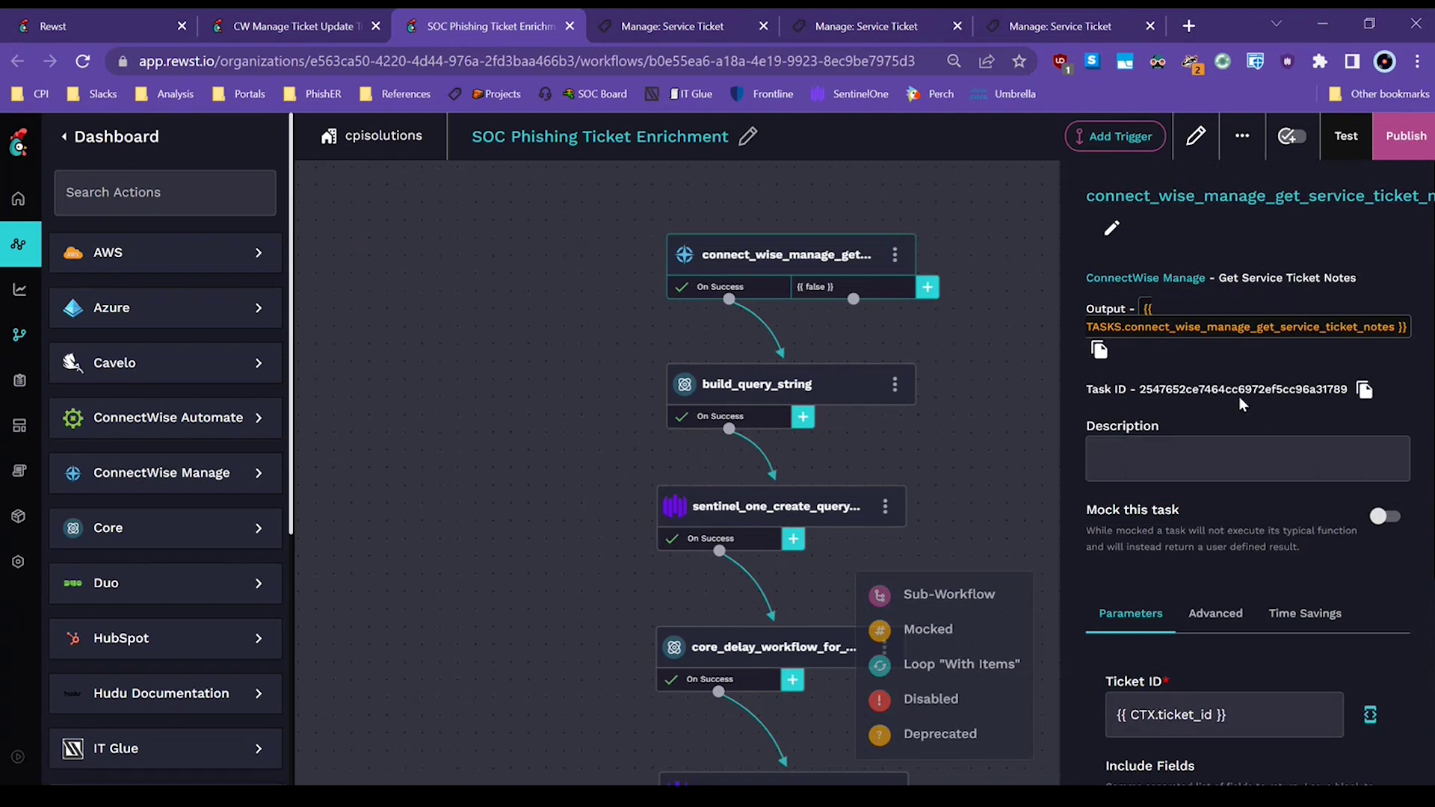
{"action": "scroll", "coordinate": [1237, 392], "scroll_direction": "down", "scroll_amount": 2}
{"action": "scroll", "coordinate": [1220, 377], "scroll_direction": "down", "scroll_amount": 2}
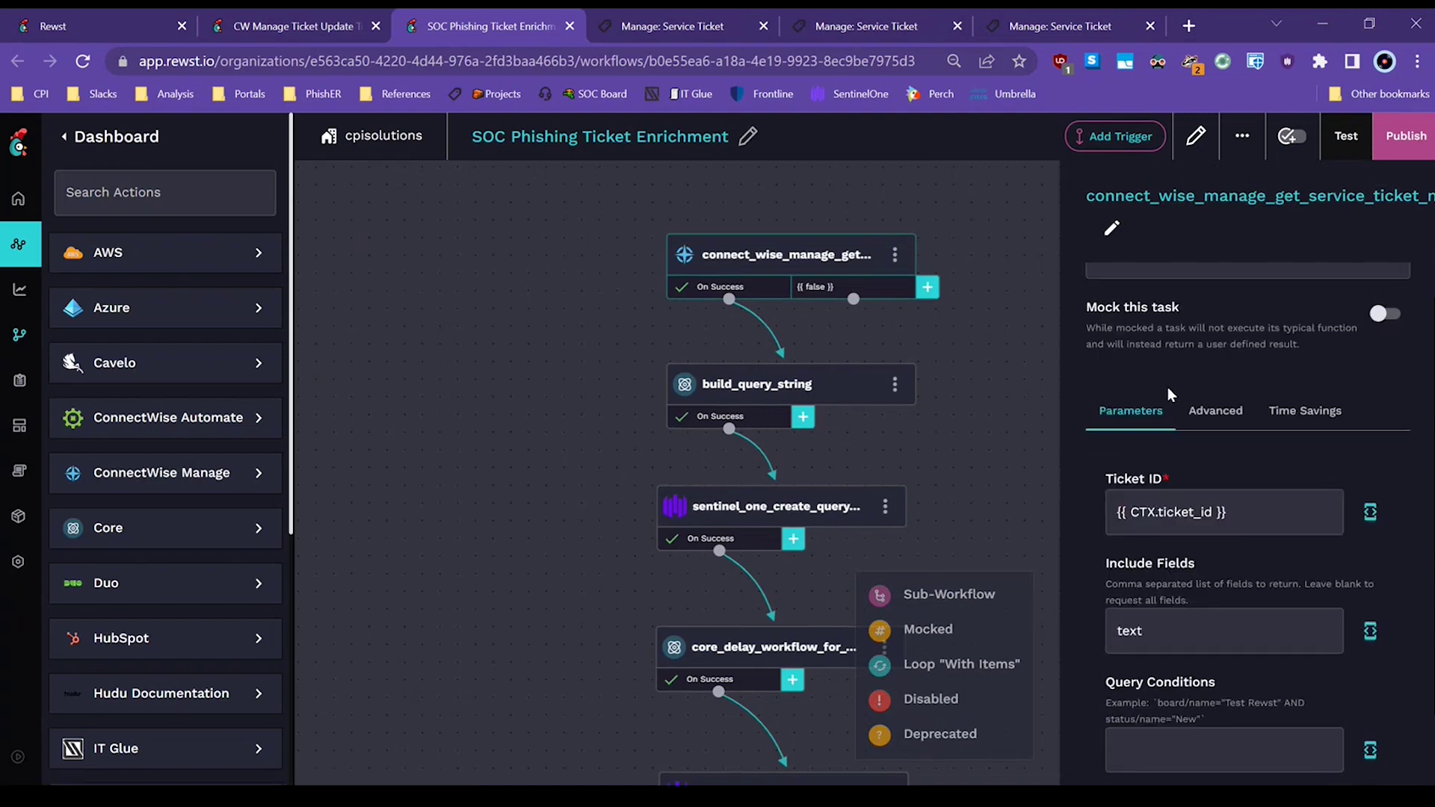
{"action": "scroll", "coordinate": [1167, 387], "scroll_direction": "up", "scroll_amount": 3}
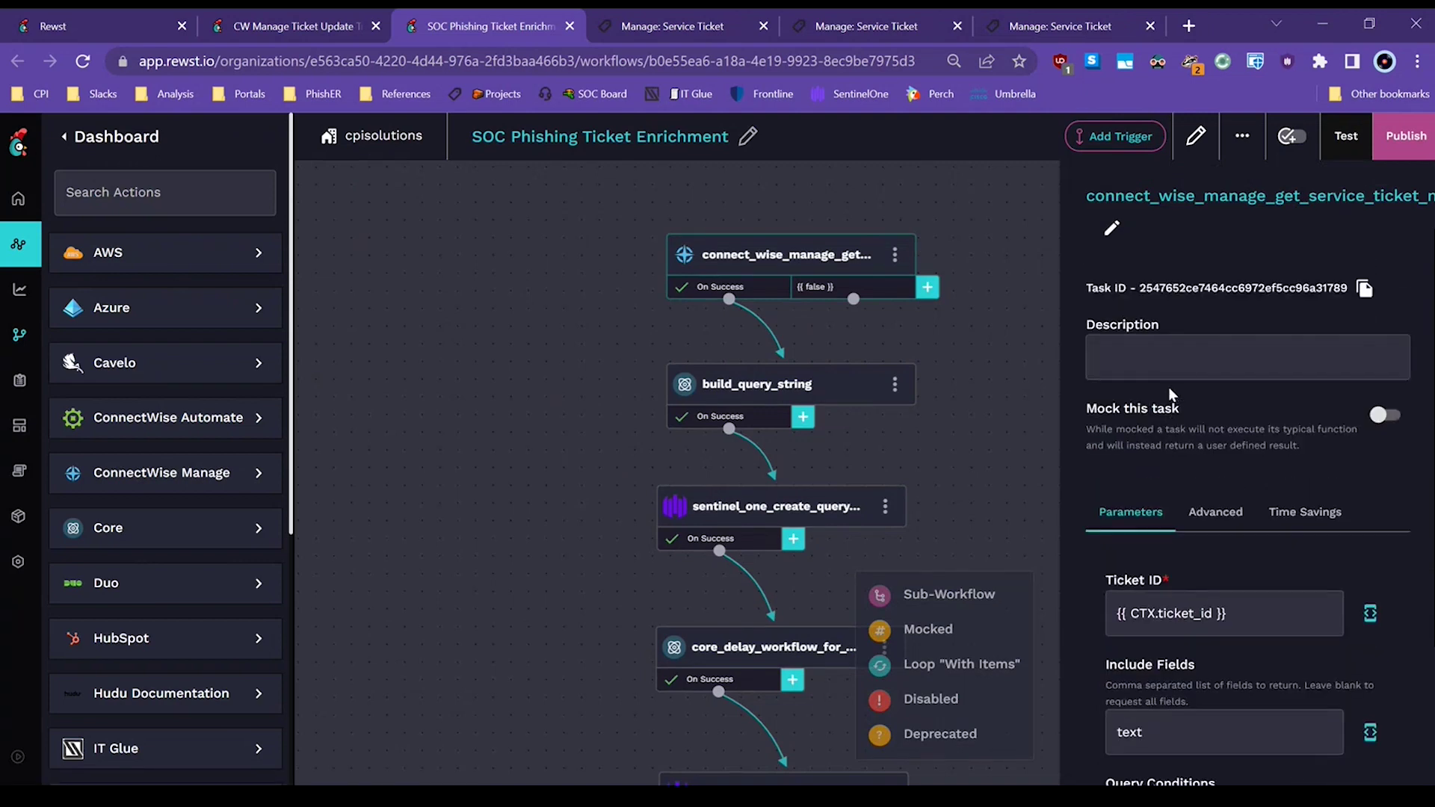
Open build_query_string's On Success transition and view the full notes alias expression
{"action": "left_click", "coordinate": [708, 424]}
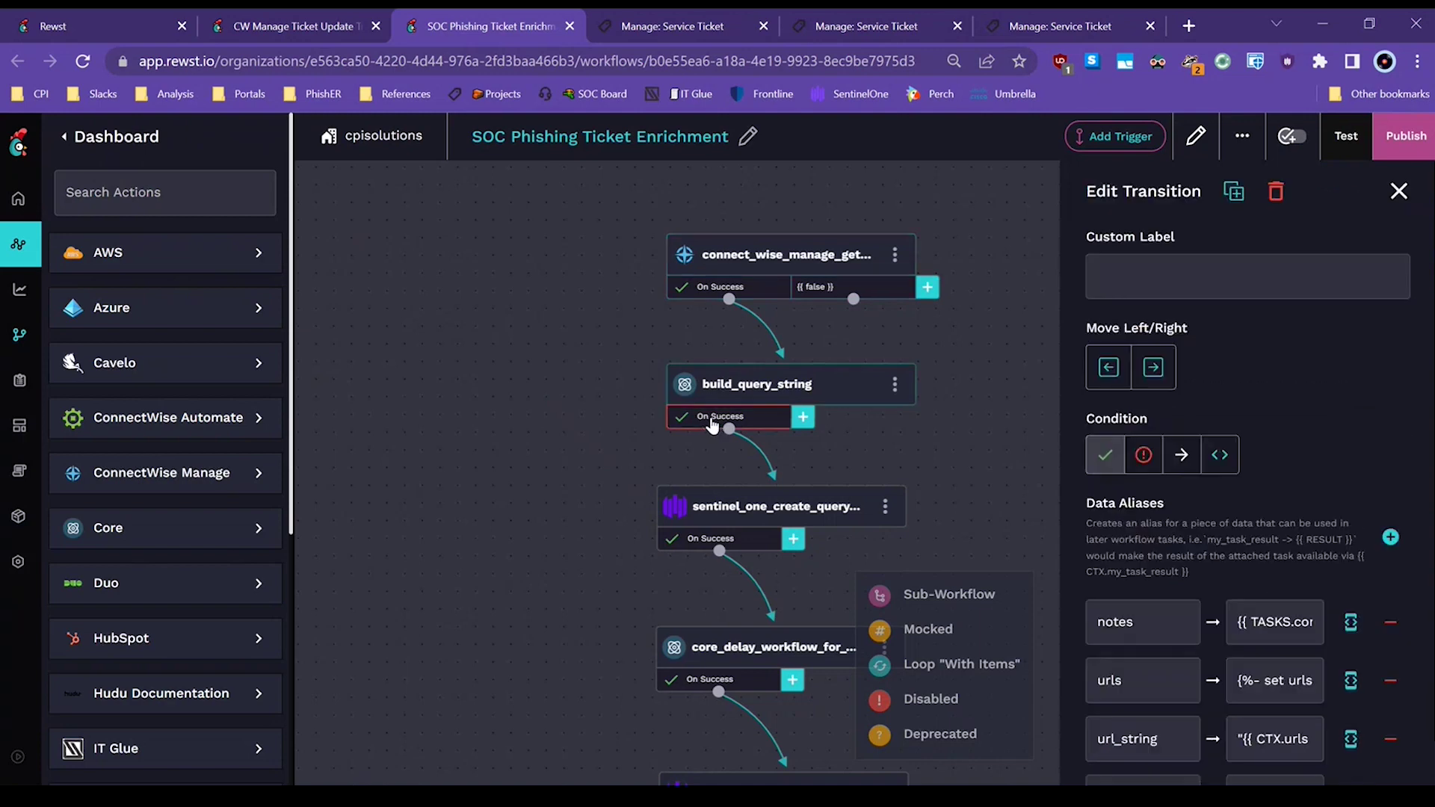
{"action": "scroll", "coordinate": [1281, 427], "scroll_direction": "down", "scroll_amount": 1}
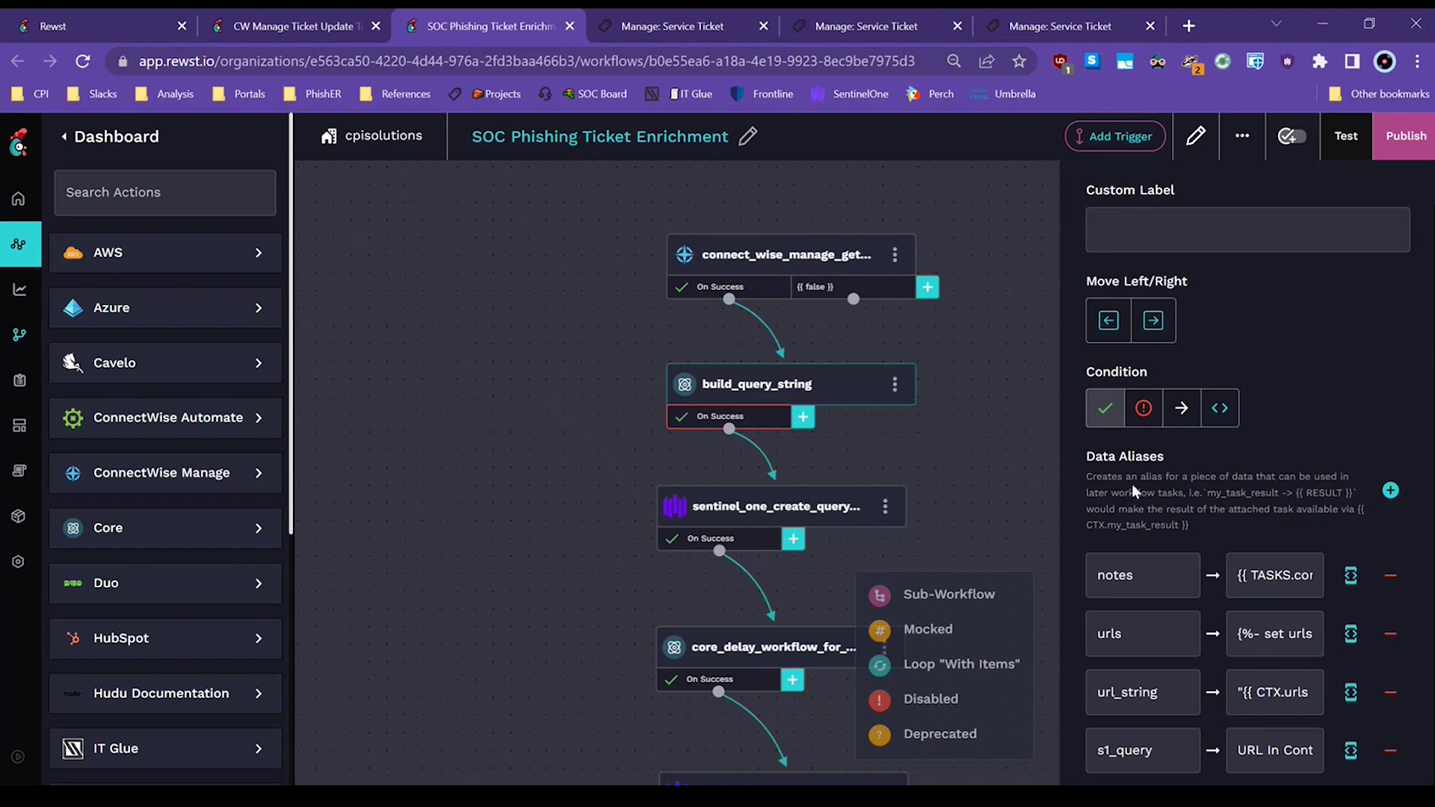
{"action": "left_click", "coordinate": [1351, 576]}
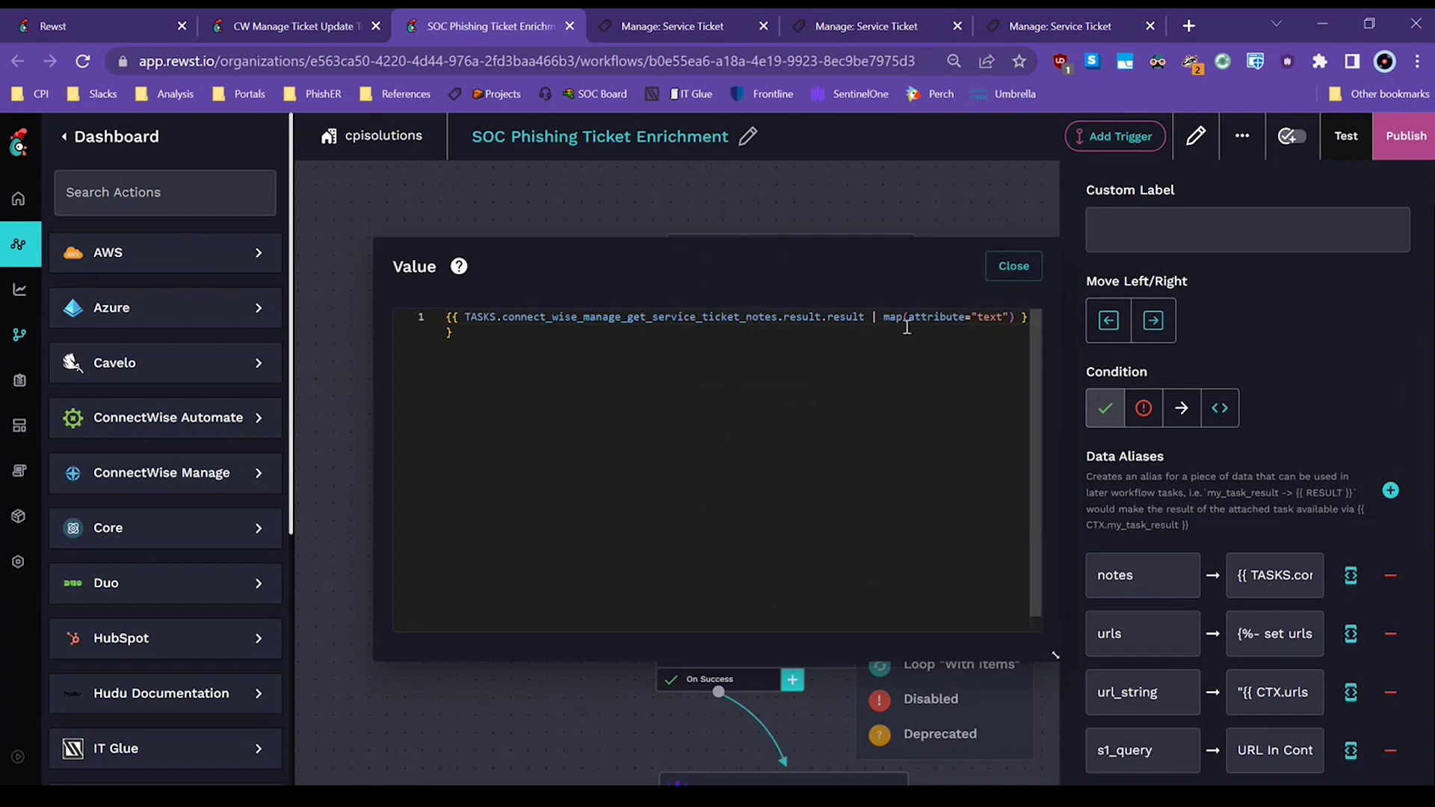
{"action": "left_click", "coordinate": [1014, 267]}
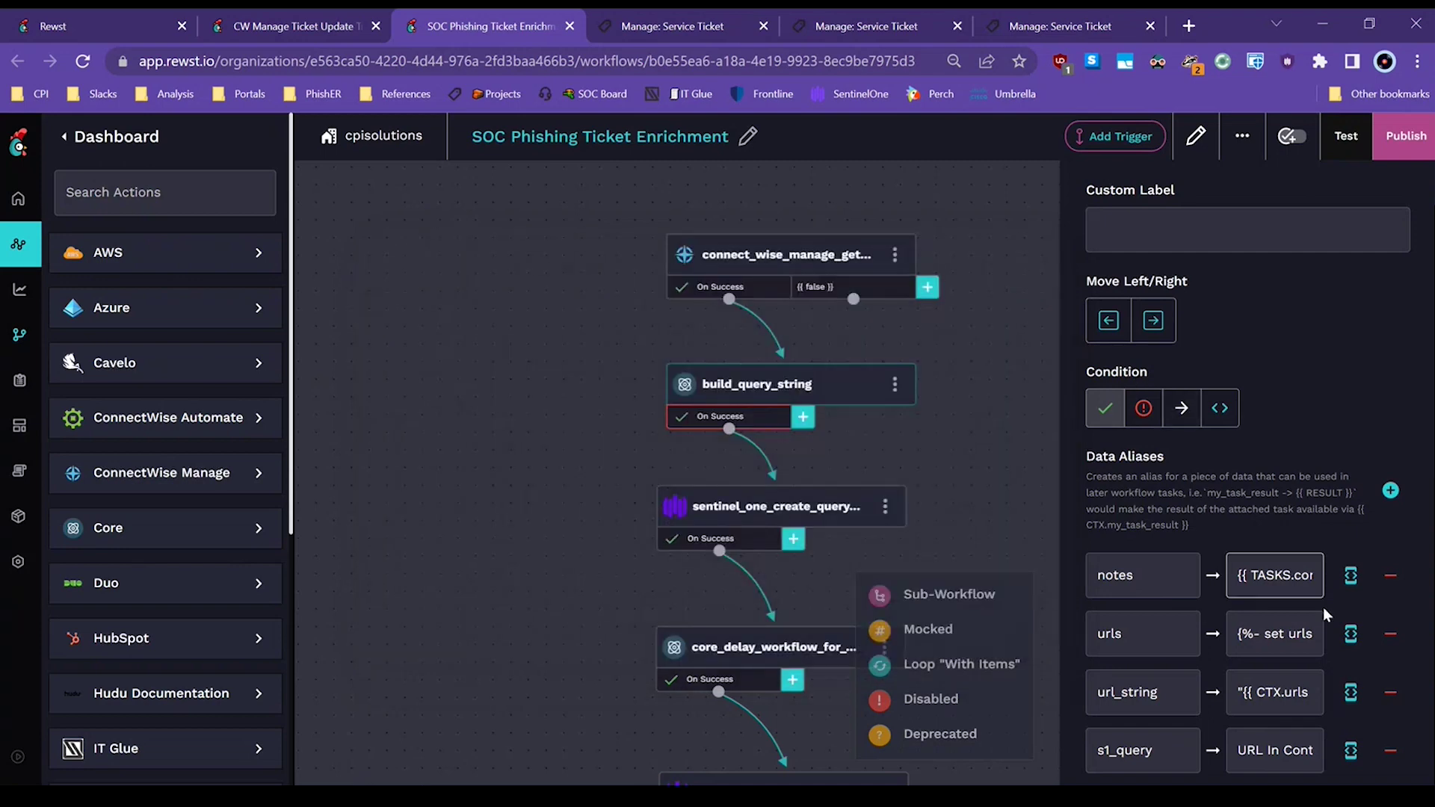
Review the urls alias code's https check, then expand url_string, which joins CTX.urls into quoted, comma-separated text
{"action": "left_click", "coordinate": [1350, 634]}
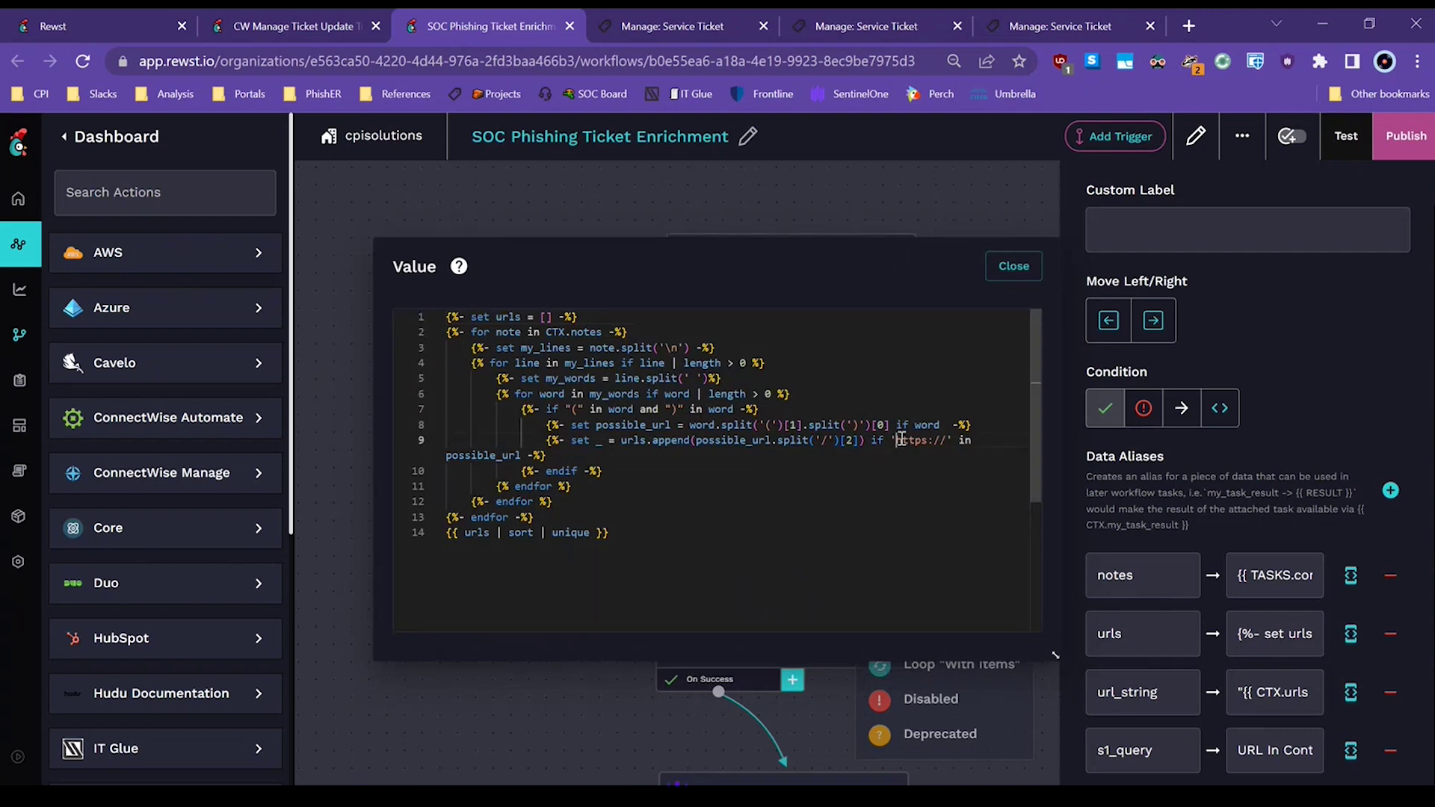
{"action": "left_click_drag", "start_coordinate": [896, 440], "coordinate": [947, 440]}
{"action": "left_click", "coordinate": [1014, 268]}
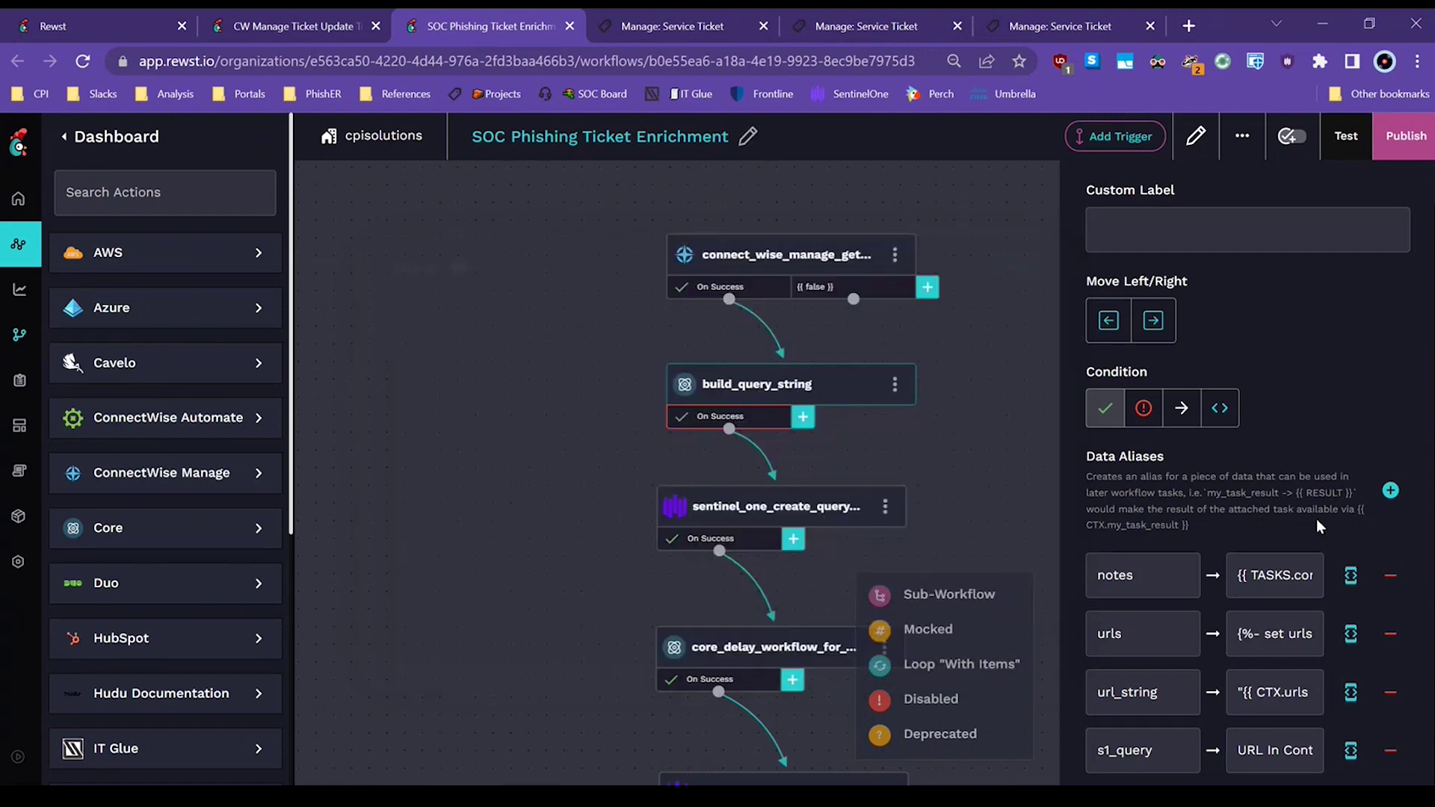
{"action": "left_click", "coordinate": [1351, 694]}
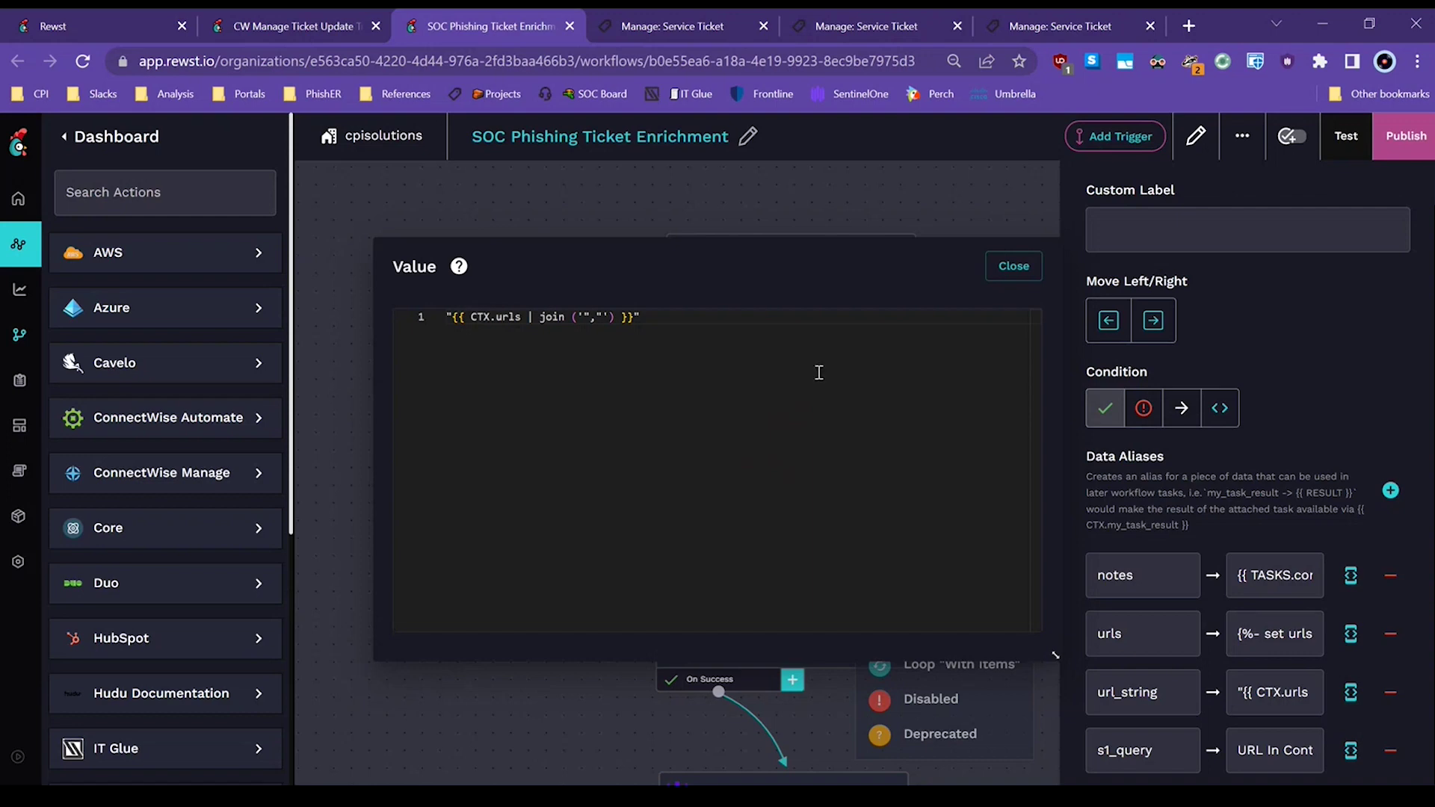
Move the s1_query alias's OR DNSRequest clause onto its own second line
{"action": "left_click", "coordinate": [1010, 266]}
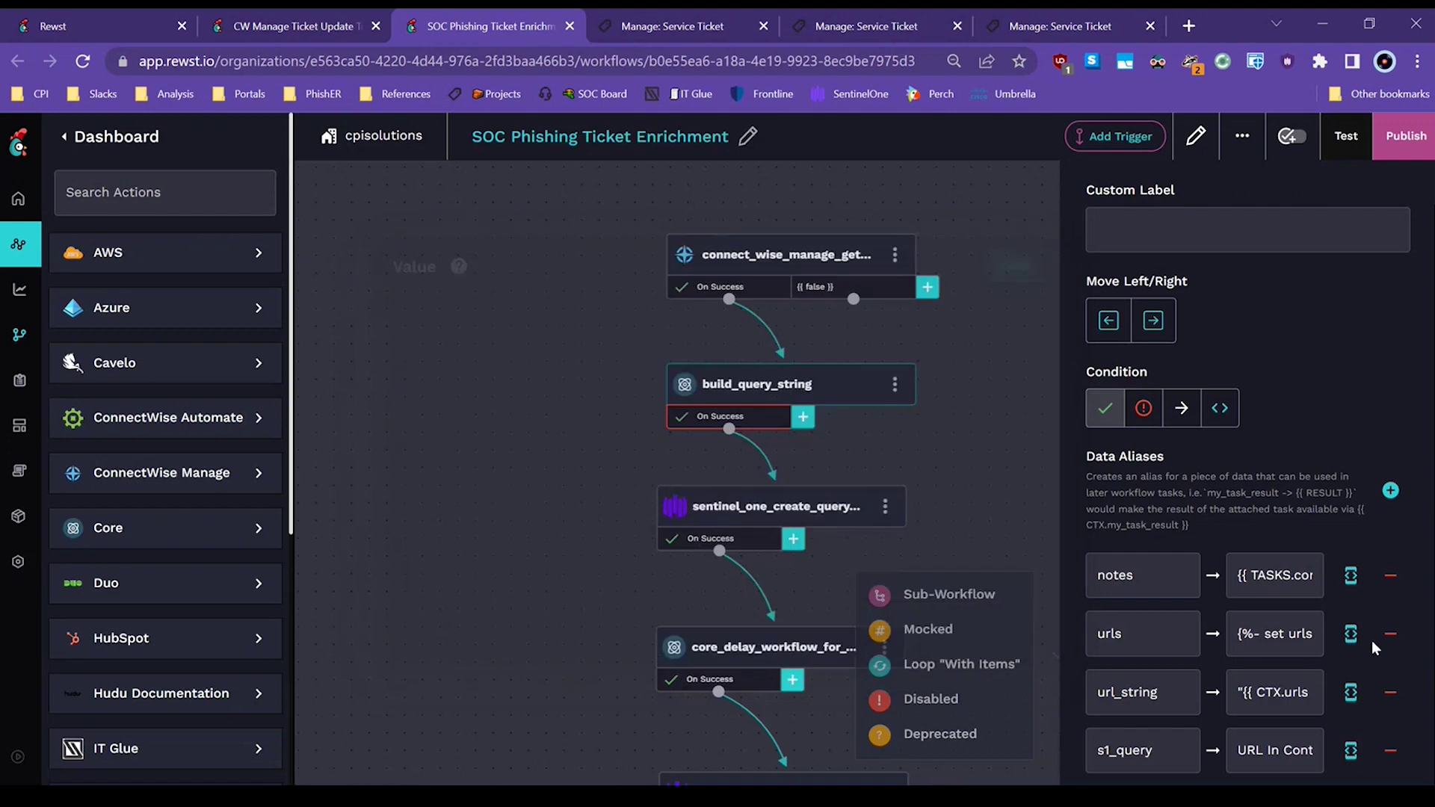
{"action": "left_click", "coordinate": [1350, 750]}
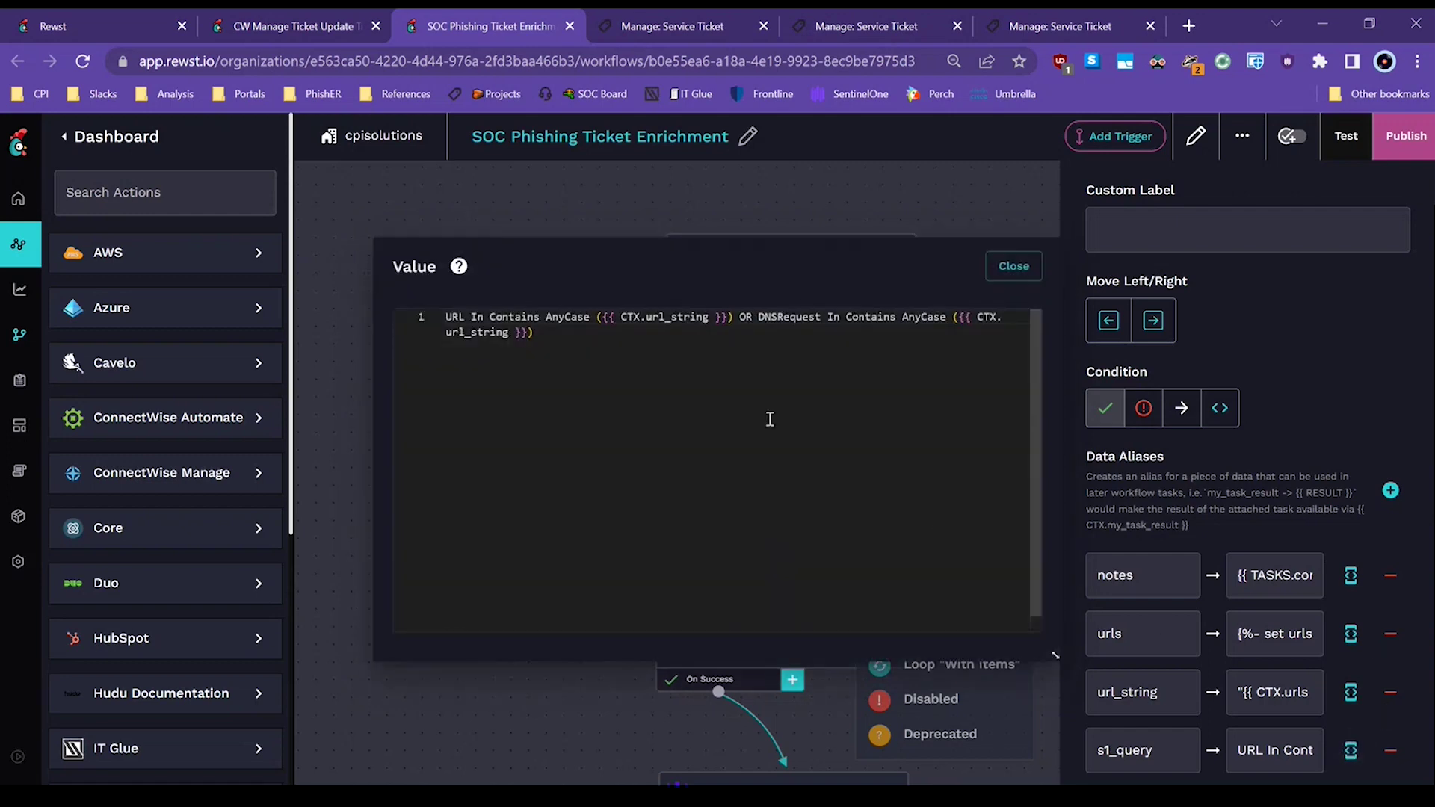
{"action": "left_click", "coordinate": [740, 321]}
{"action": "key", "text": "Return"}
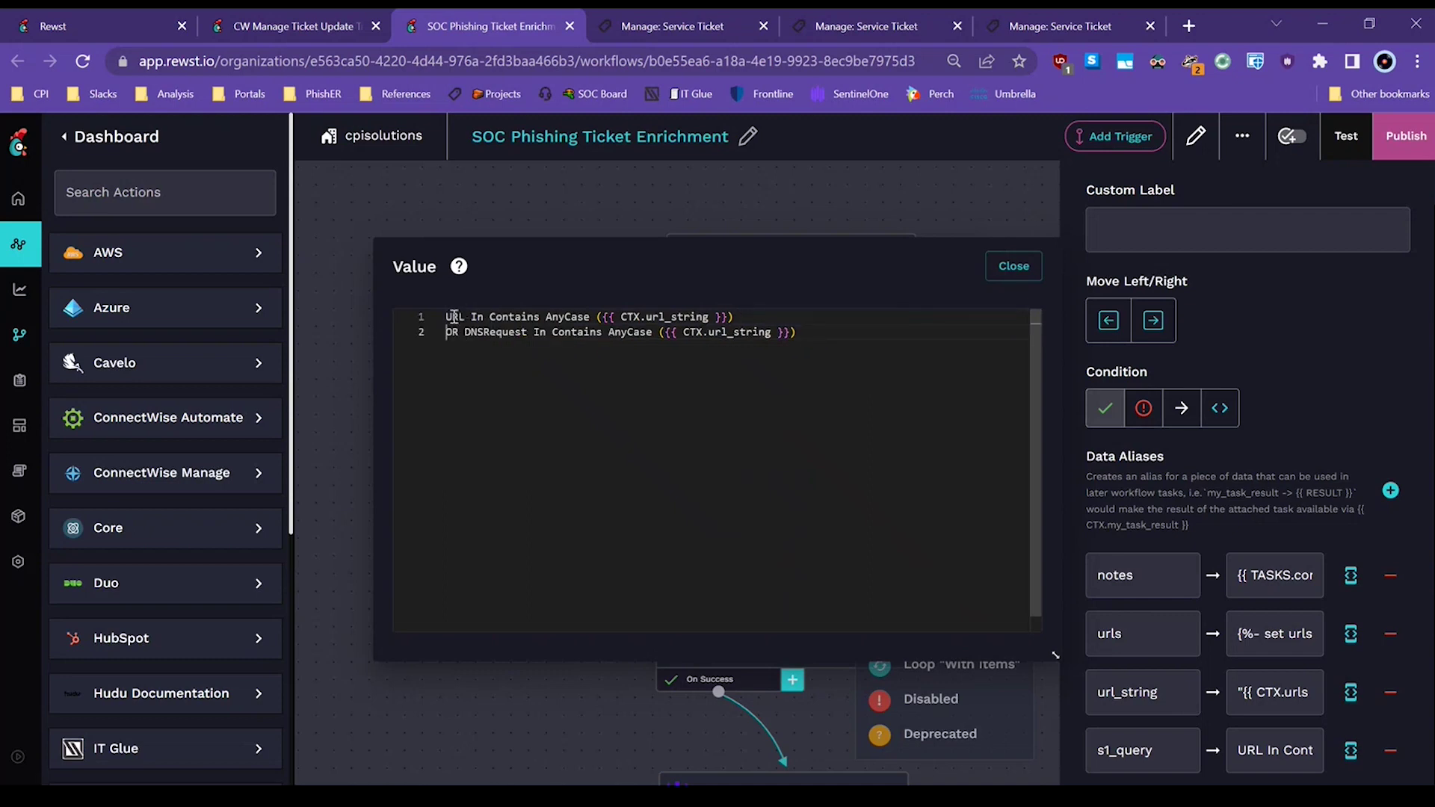
Review the query's URL clause and CTX.url_string variable, then close the value editor
{"action": "double_click", "coordinate": [457, 317]}
{"action": "left_click", "coordinate": [470, 317]}
{"action": "left_click_drag", "start_coordinate": [445, 316], "coordinate": [622, 316]}
{"action": "left_click", "coordinate": [708, 316]}
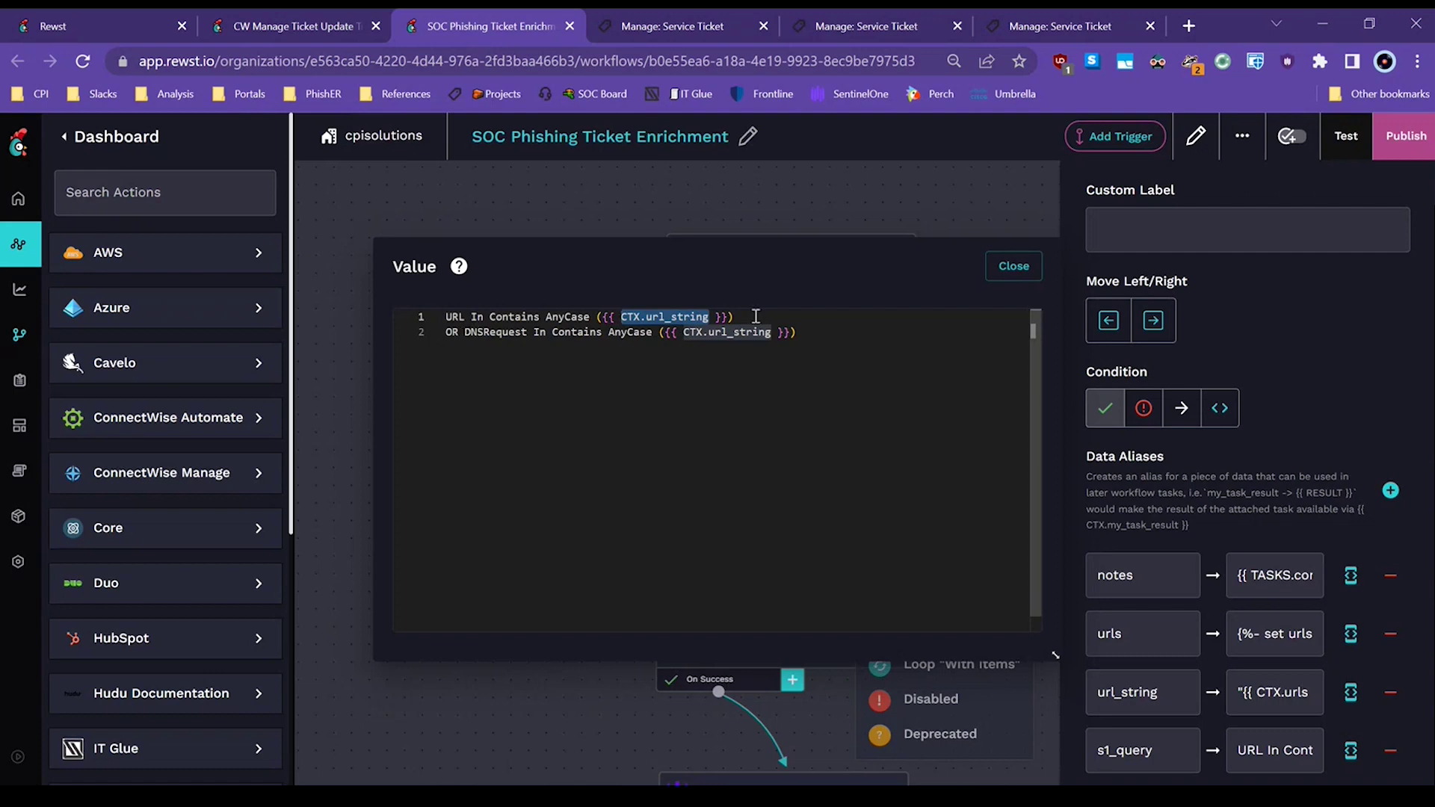
{"action": "left_click", "coordinate": [805, 331]}
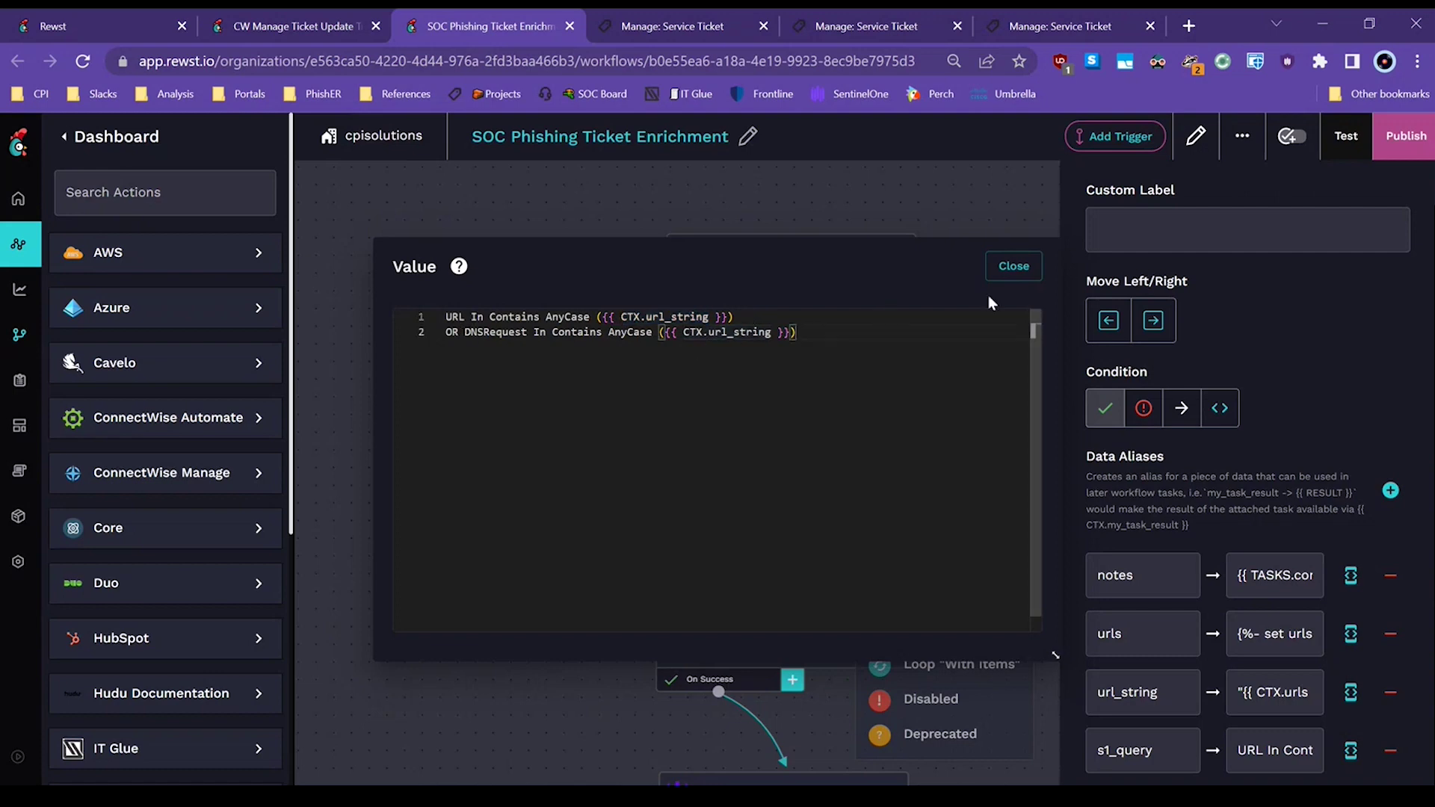
{"action": "left_click", "coordinate": [1007, 274]}
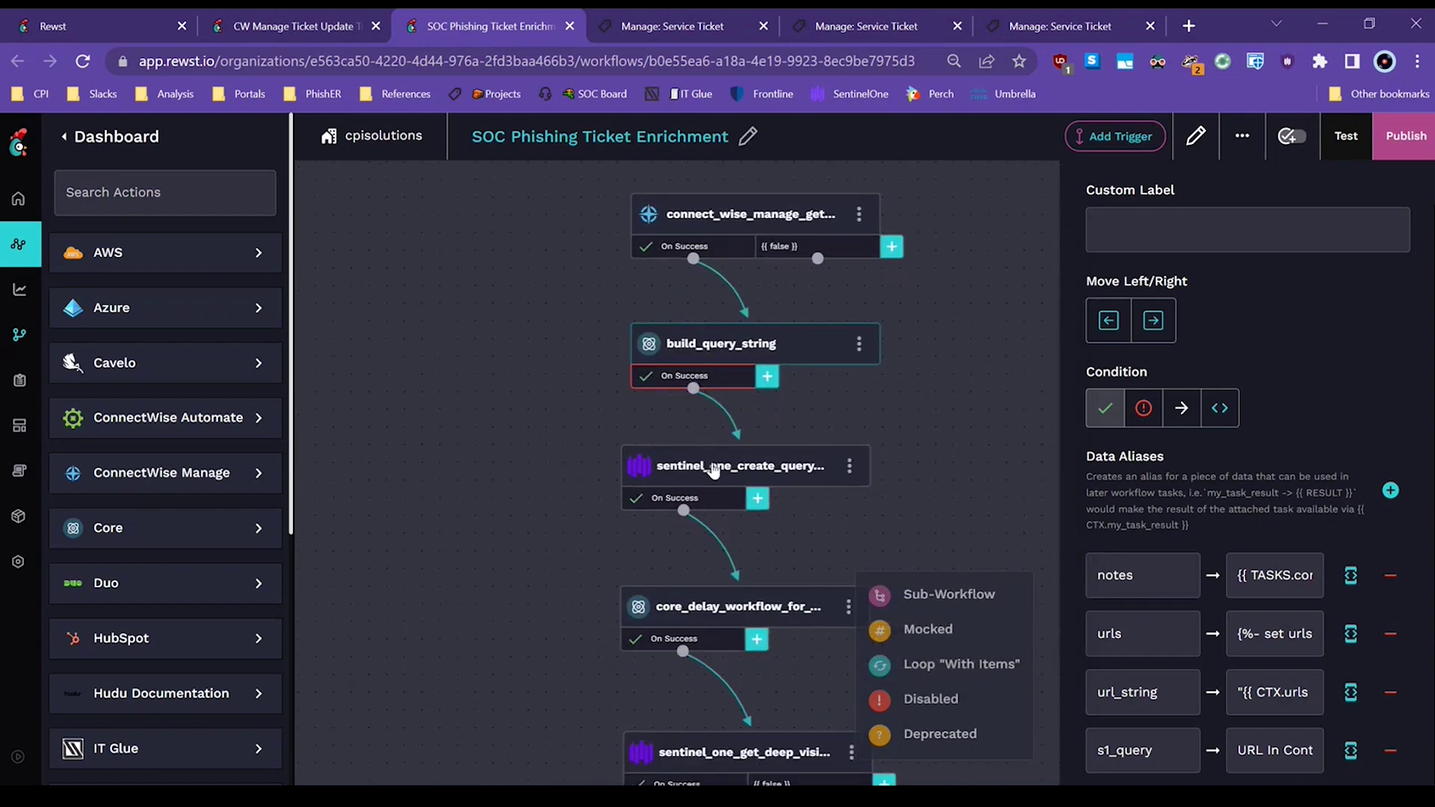
Review the SentinelOne create-query task's parameters: Query CTX.s1_query, Limit CTX.dv_query_limit, Tenant, Site IDs
{"action": "left_click", "coordinate": [713, 469]}
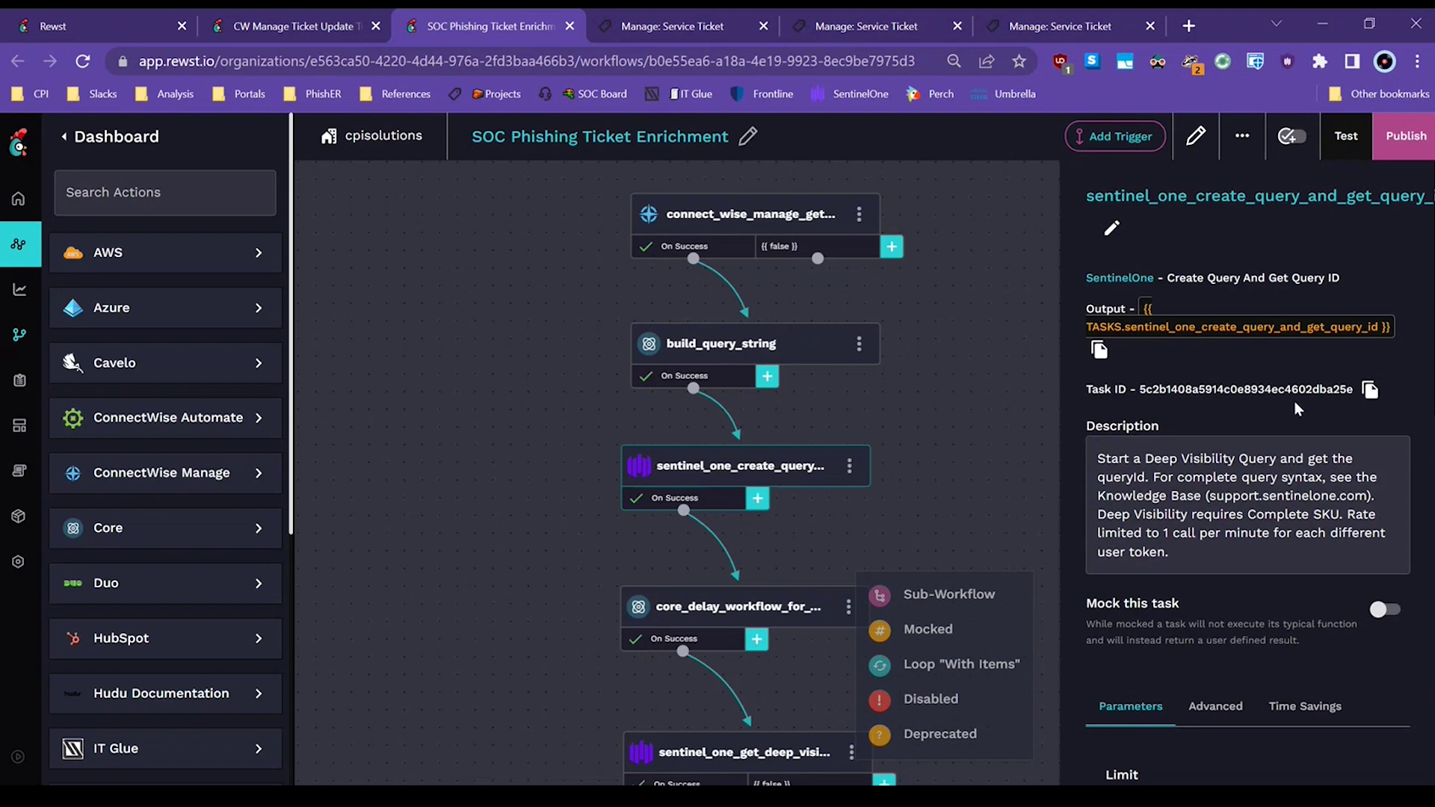
{"action": "scroll", "coordinate": [1300, 400], "scroll_direction": "down", "scroll_amount": 3}
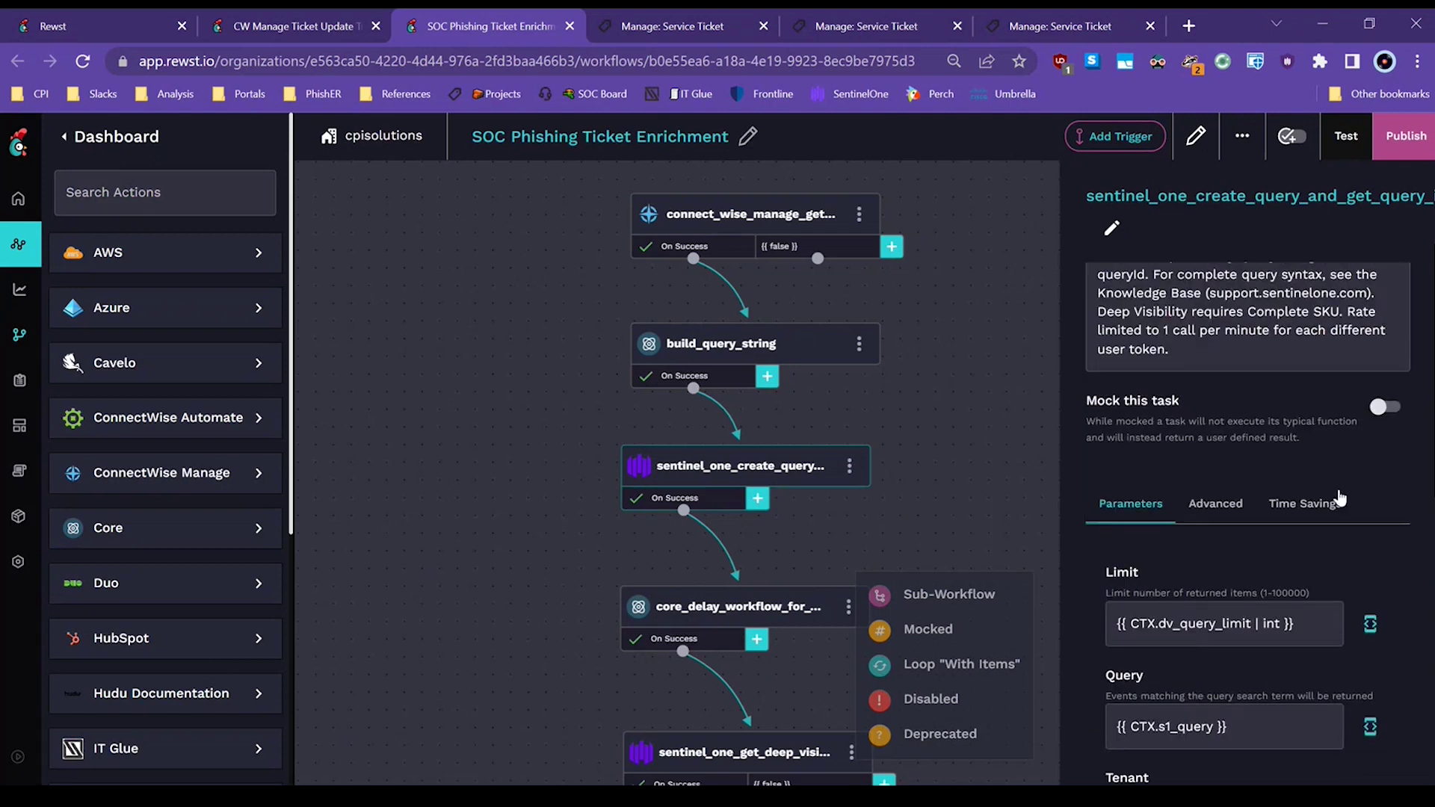
{"action": "scroll", "coordinate": [1154, 492], "scroll_direction": "down", "scroll_amount": 3}
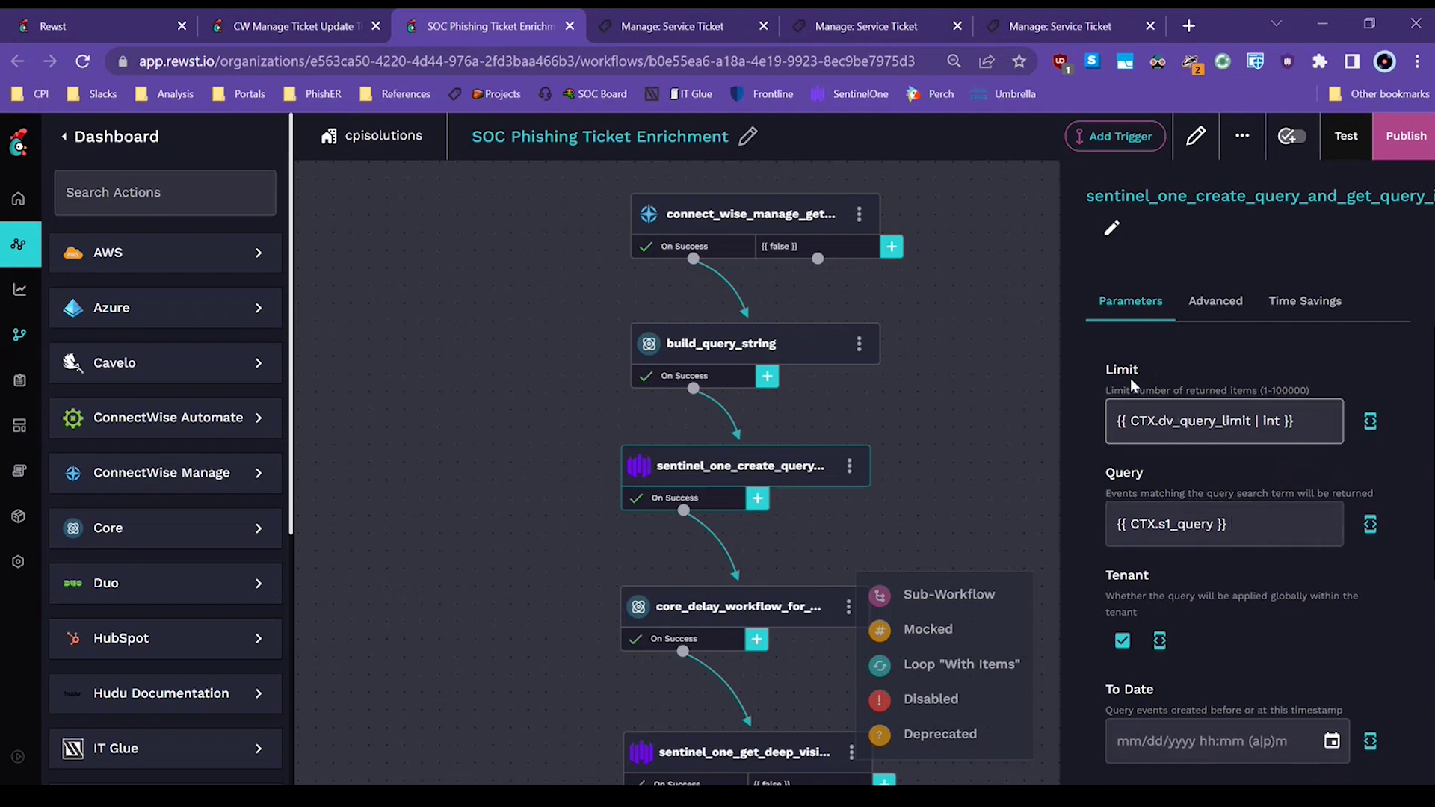
{"action": "scroll", "coordinate": [1195, 583], "scroll_direction": "down", "scroll_amount": 2}
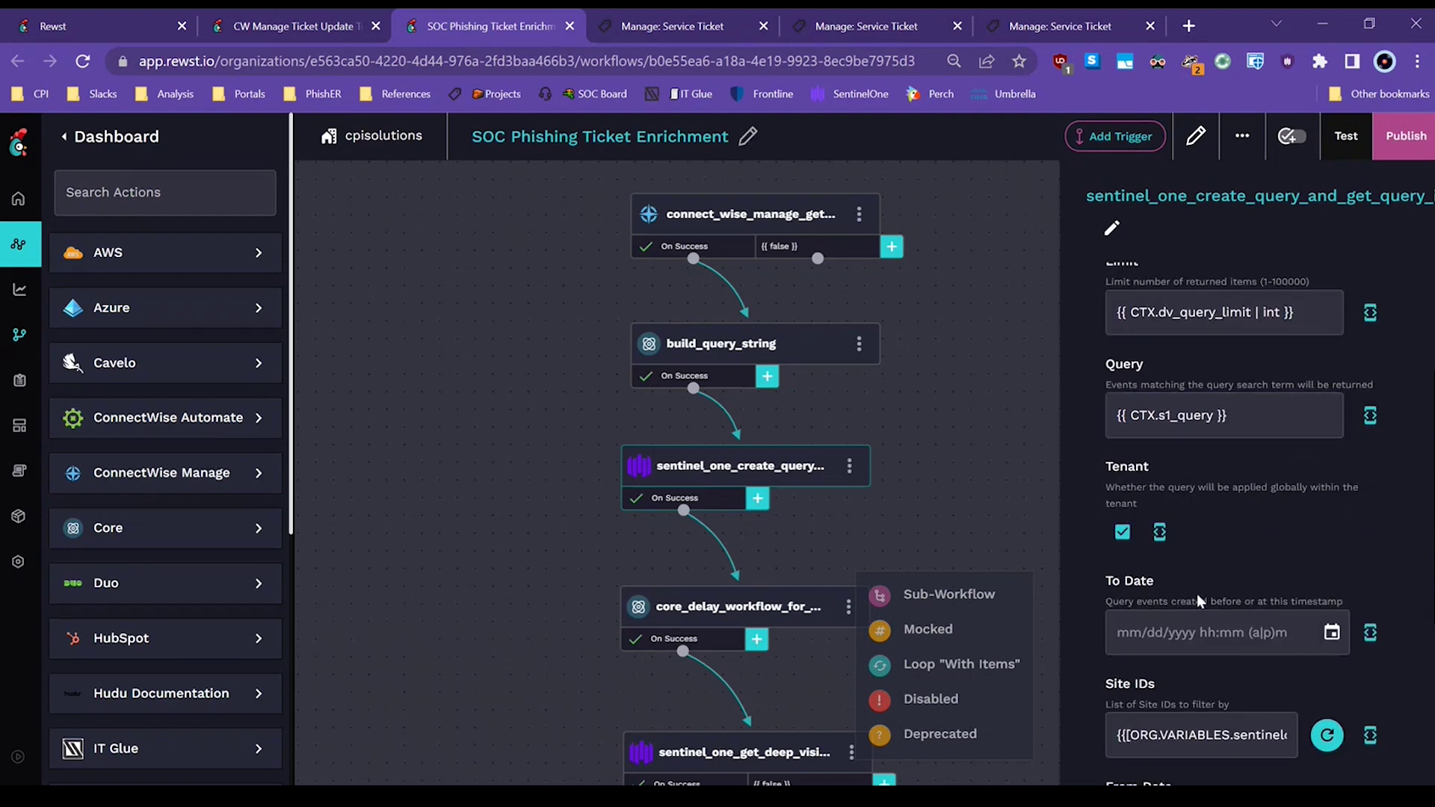
{"action": "scroll", "coordinate": [1198, 600], "scroll_direction": "down", "scroll_amount": 1}
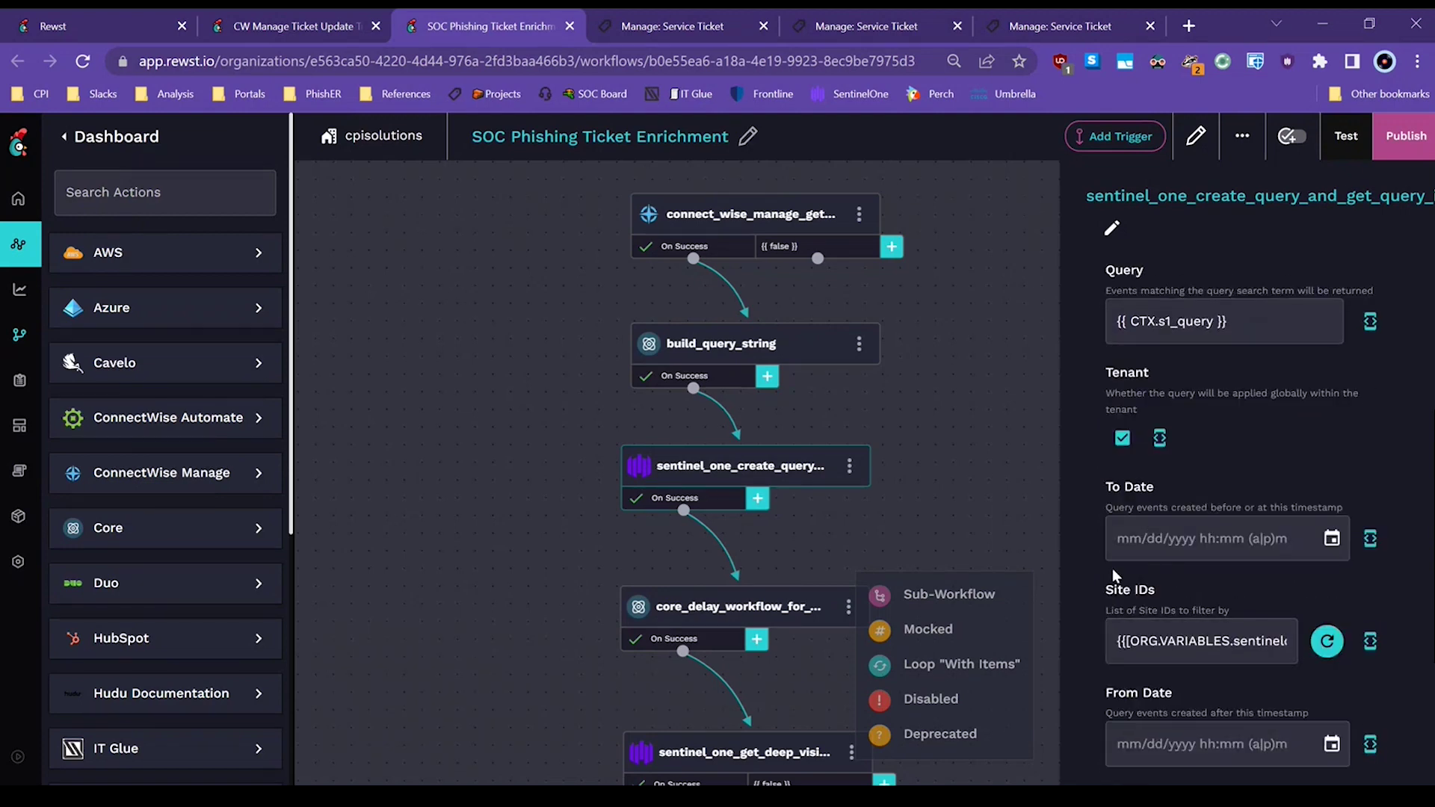
{"action": "scroll", "coordinate": [1146, 572], "scroll_direction": "down", "scroll_amount": 1}
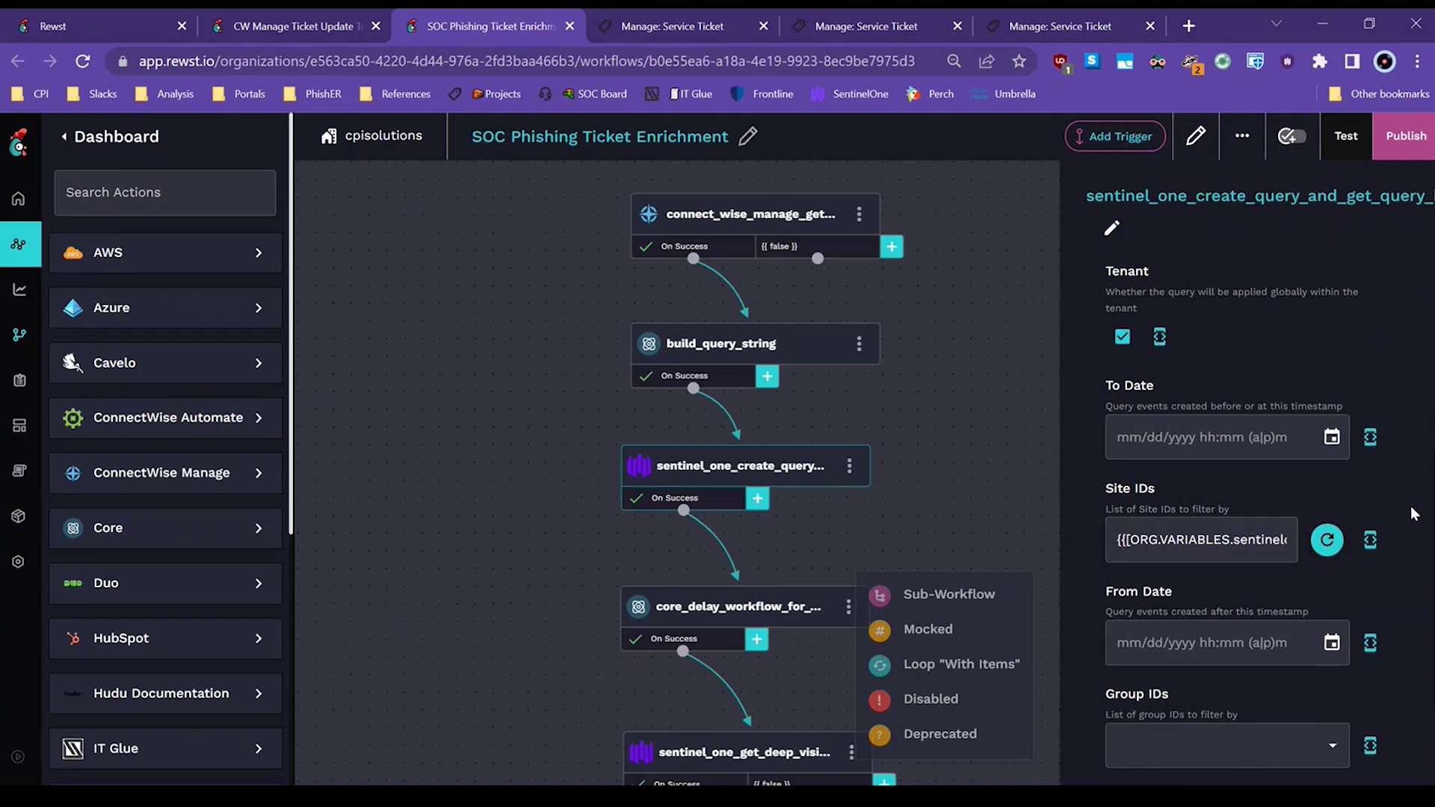
{"action": "scroll", "coordinate": [1382, 568], "scroll_direction": "down", "scroll_amount": 2}
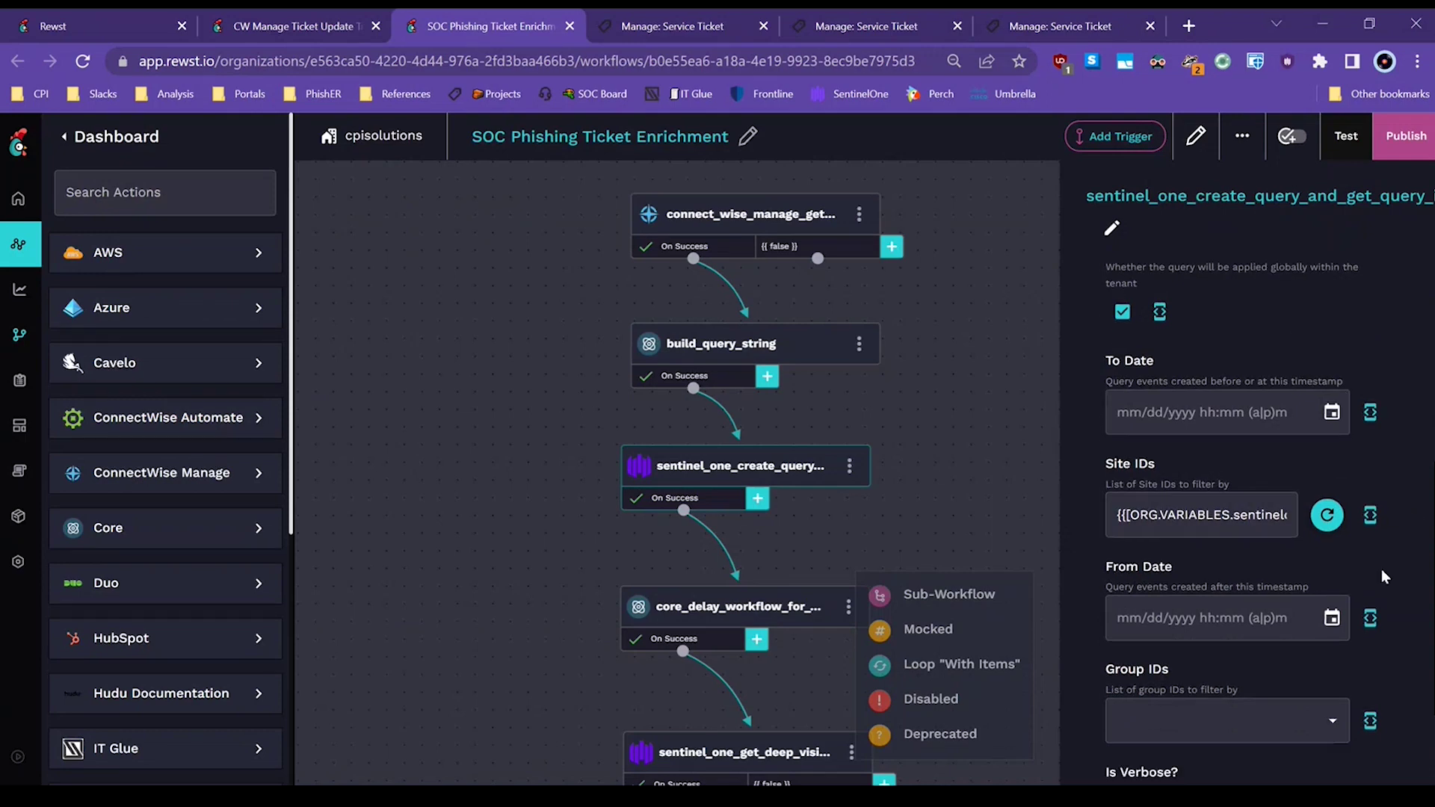
{"action": "scroll", "coordinate": [1381, 567], "scroll_direction": "up", "scroll_amount": 1}
{"action": "scroll", "coordinate": [1379, 568], "scroll_direction": "up", "scroll_amount": 3}
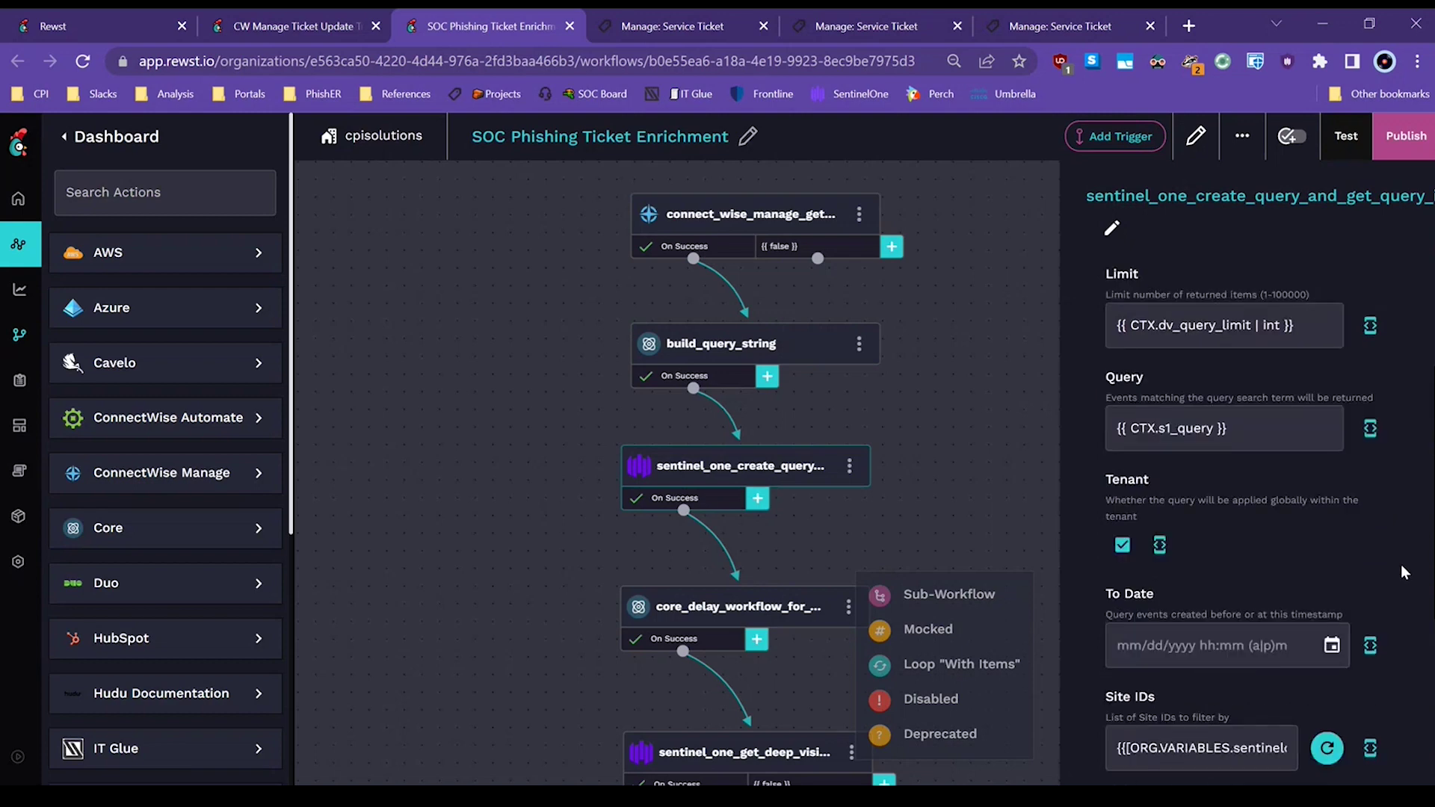
{"action": "scroll", "coordinate": [1402, 569], "scroll_direction": "up", "scroll_amount": 4}
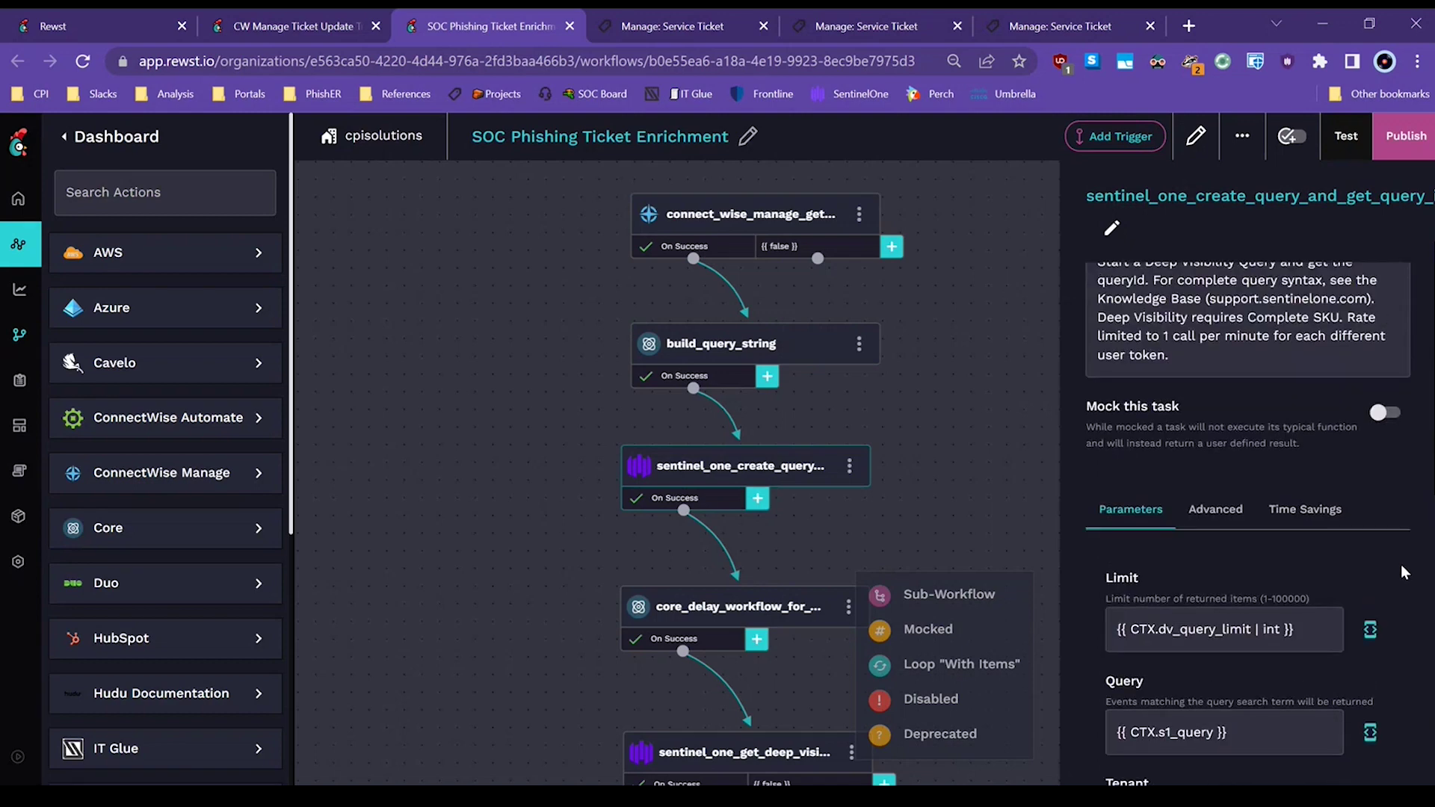
{"action": "scroll", "coordinate": [1400, 564], "scroll_direction": "down", "scroll_amount": 2}
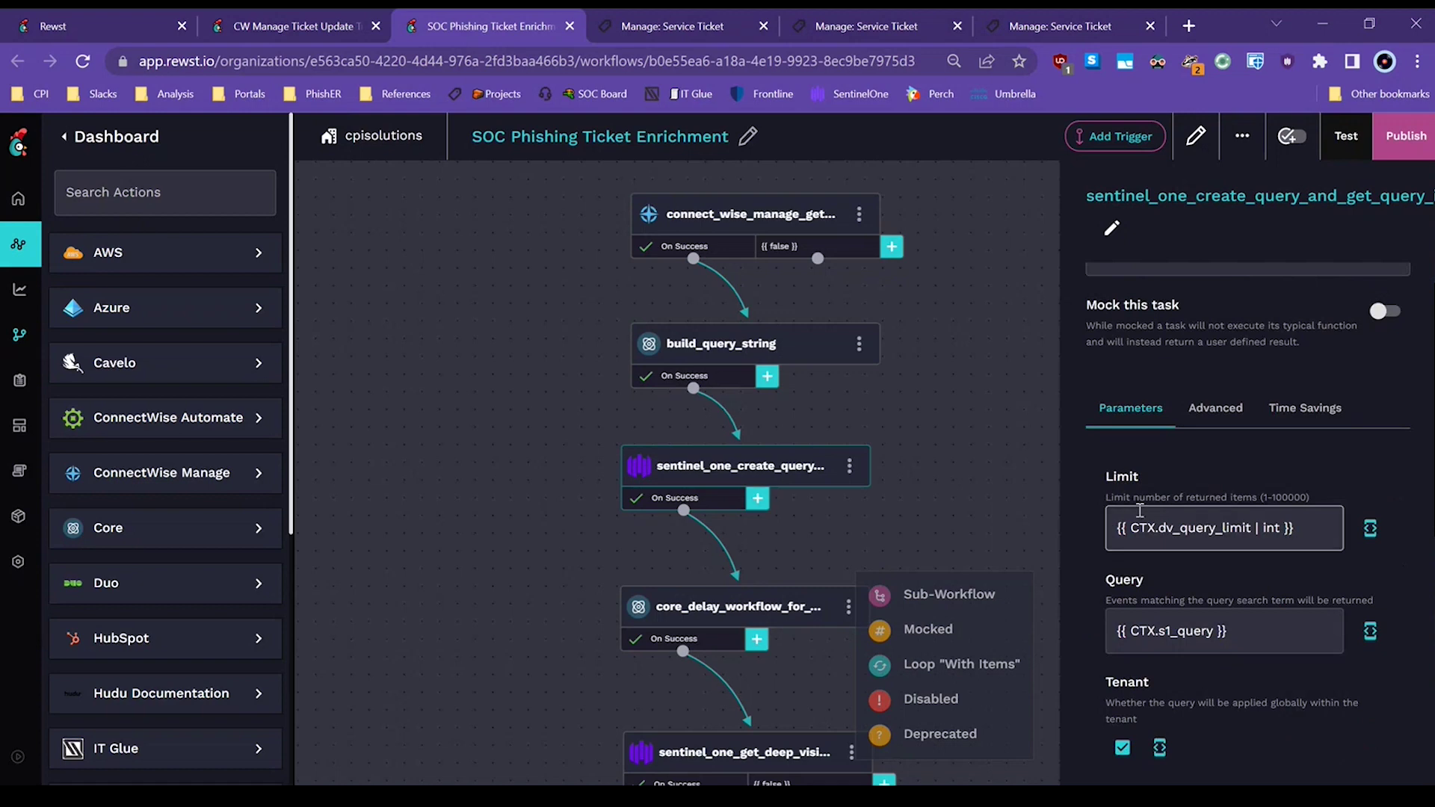
{"action": "scroll", "coordinate": [1138, 516], "scroll_direction": "up", "scroll_amount": 2}
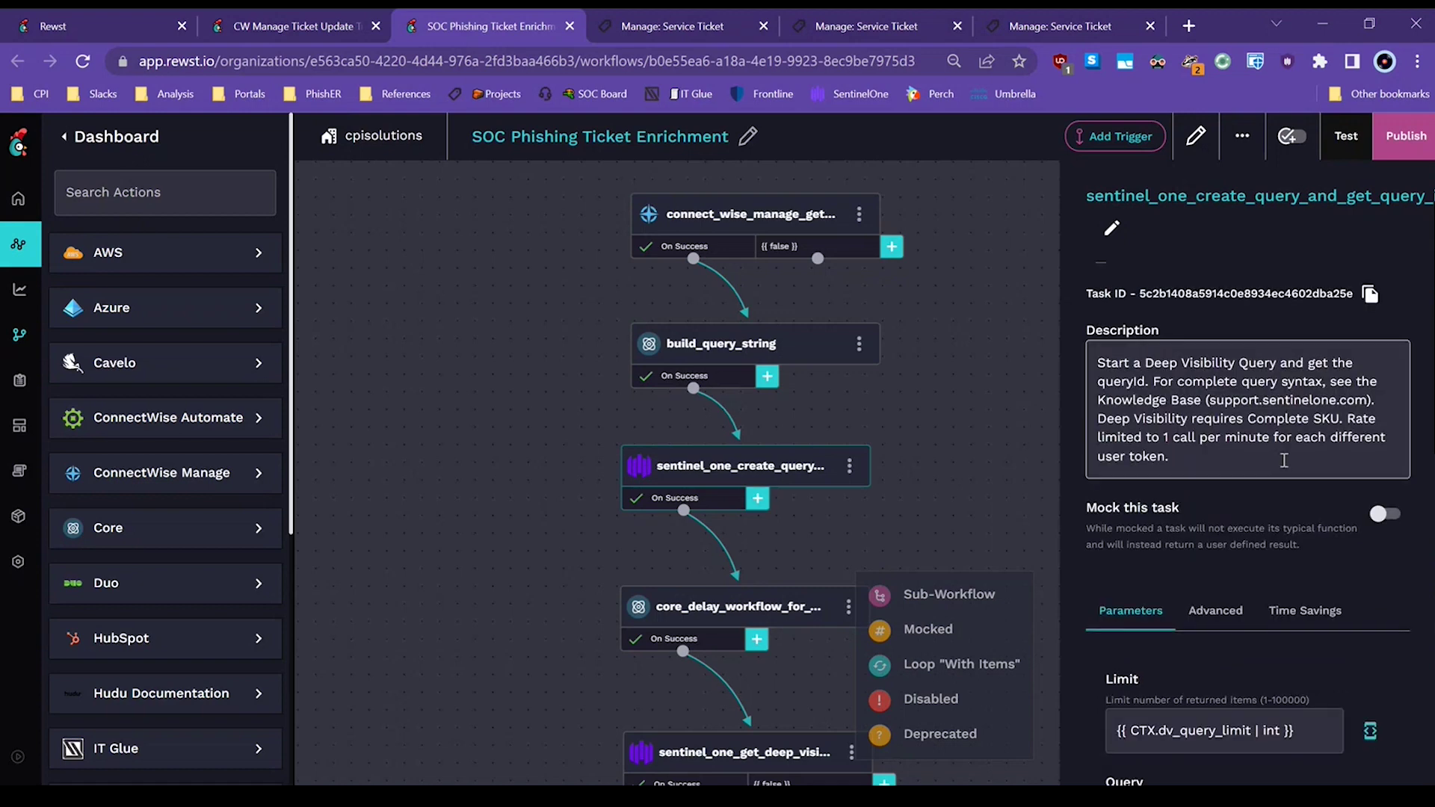
Move the core_delay task slightly higher in the flow
{"action": "left_click_drag", "start_coordinate": [948, 488], "coordinate": [938, 433]}
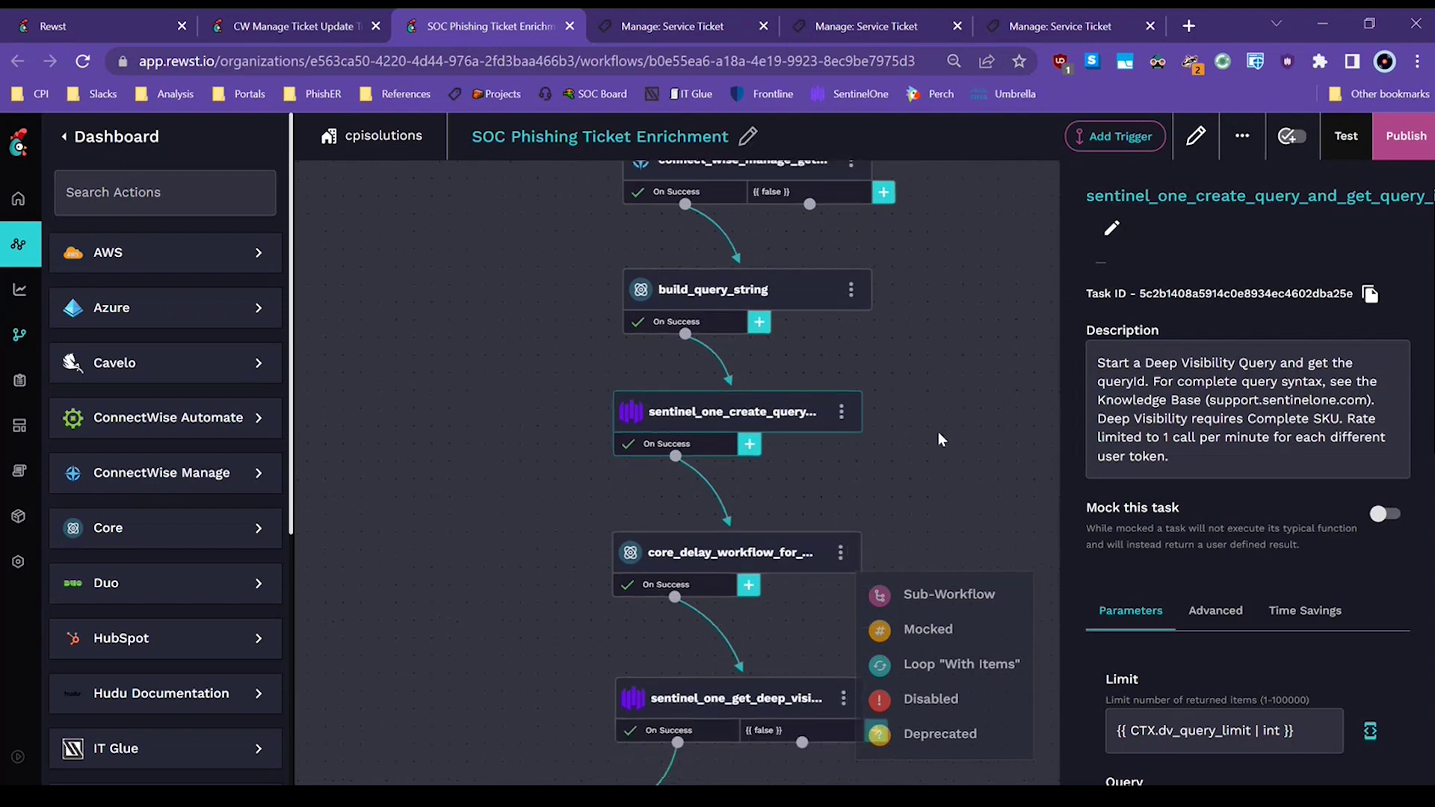
{"action": "left_click_drag", "start_coordinate": [637, 553], "coordinate": [643, 492]}
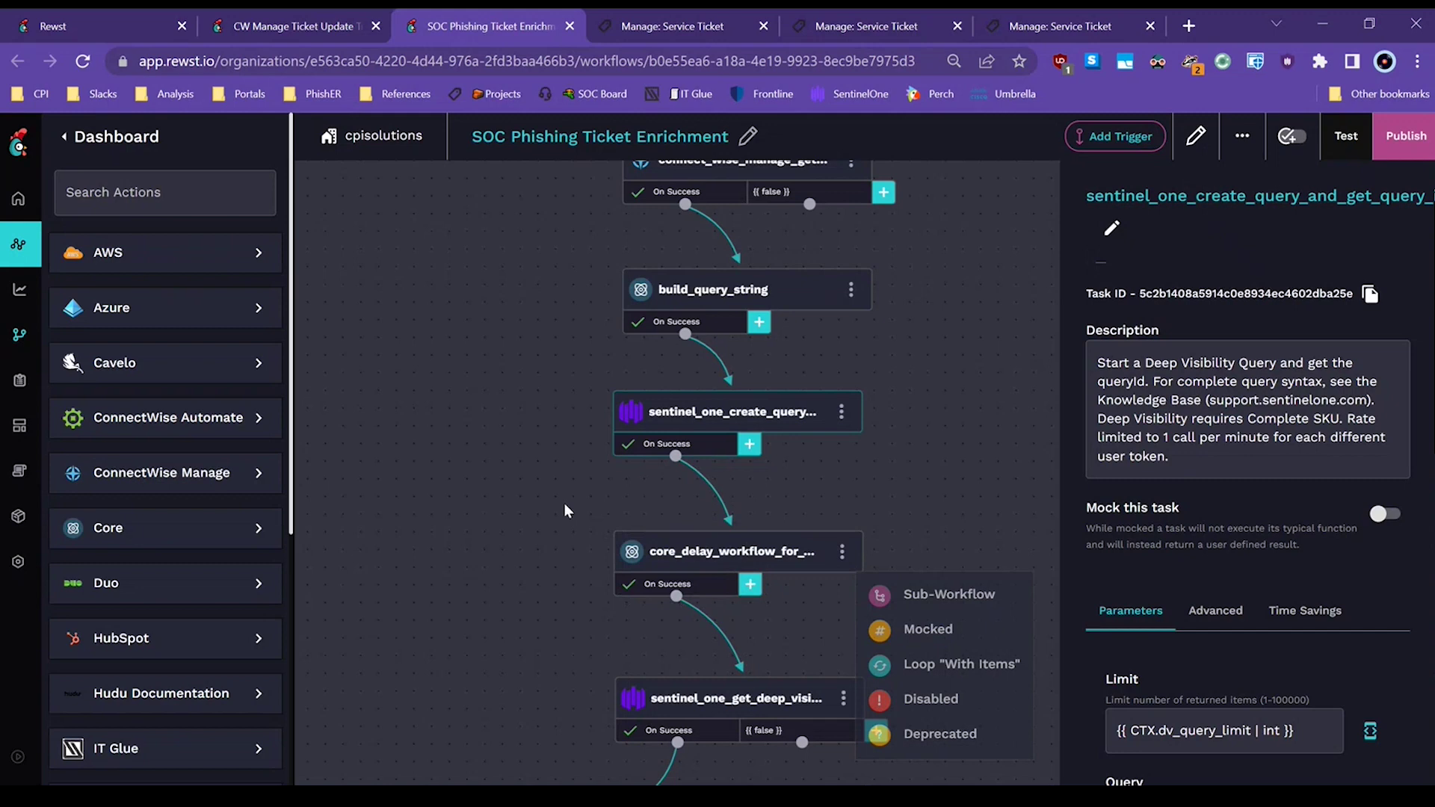
{"action": "scroll", "coordinate": [564, 502], "scroll_direction": "down", "scroll_amount": 3}
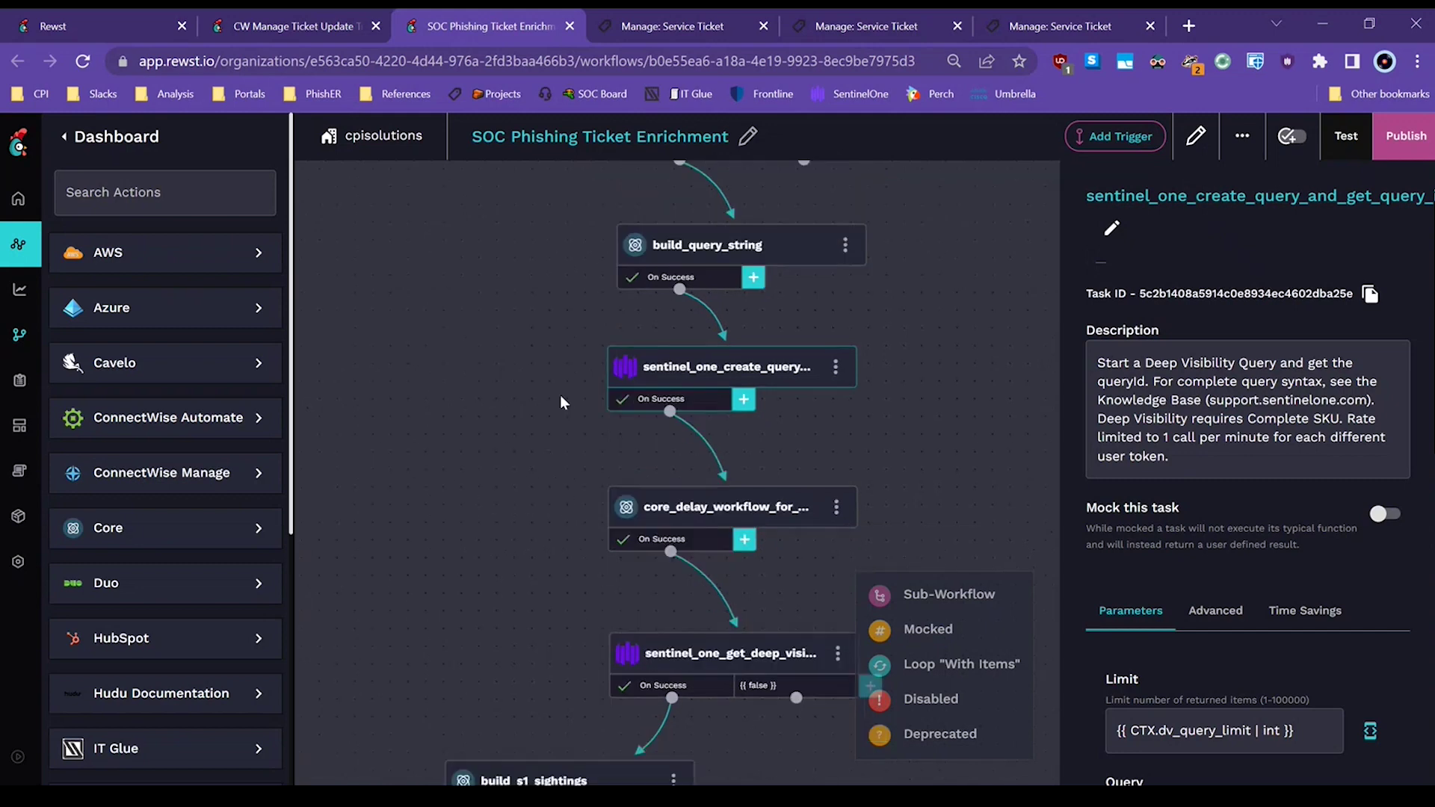
Show the Get Deep Visibility Events task's settings with its Equals filter
{"action": "left_click", "coordinate": [657, 570]}
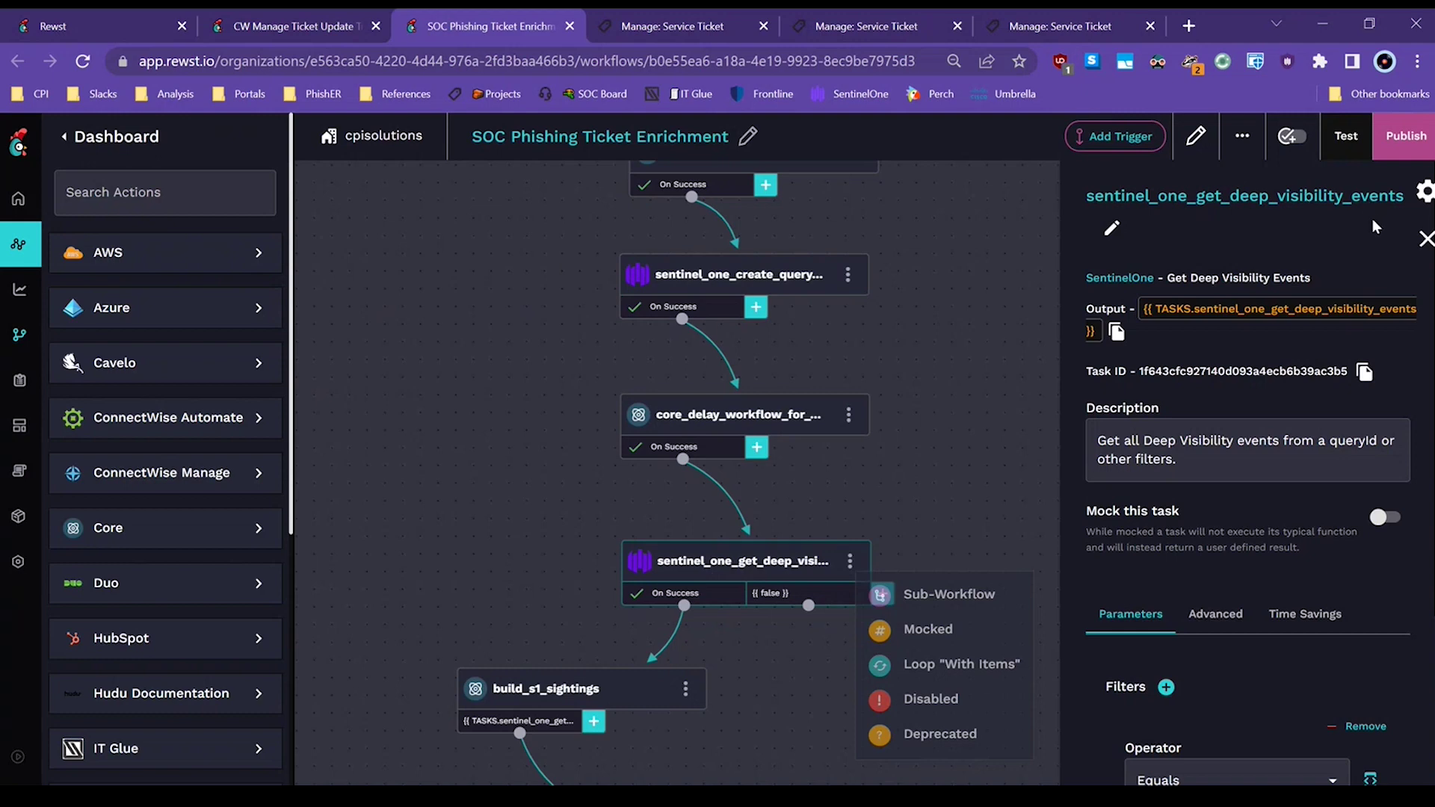
{"action": "left_click_drag", "start_coordinate": [480, 481], "coordinate": [571, 360]}
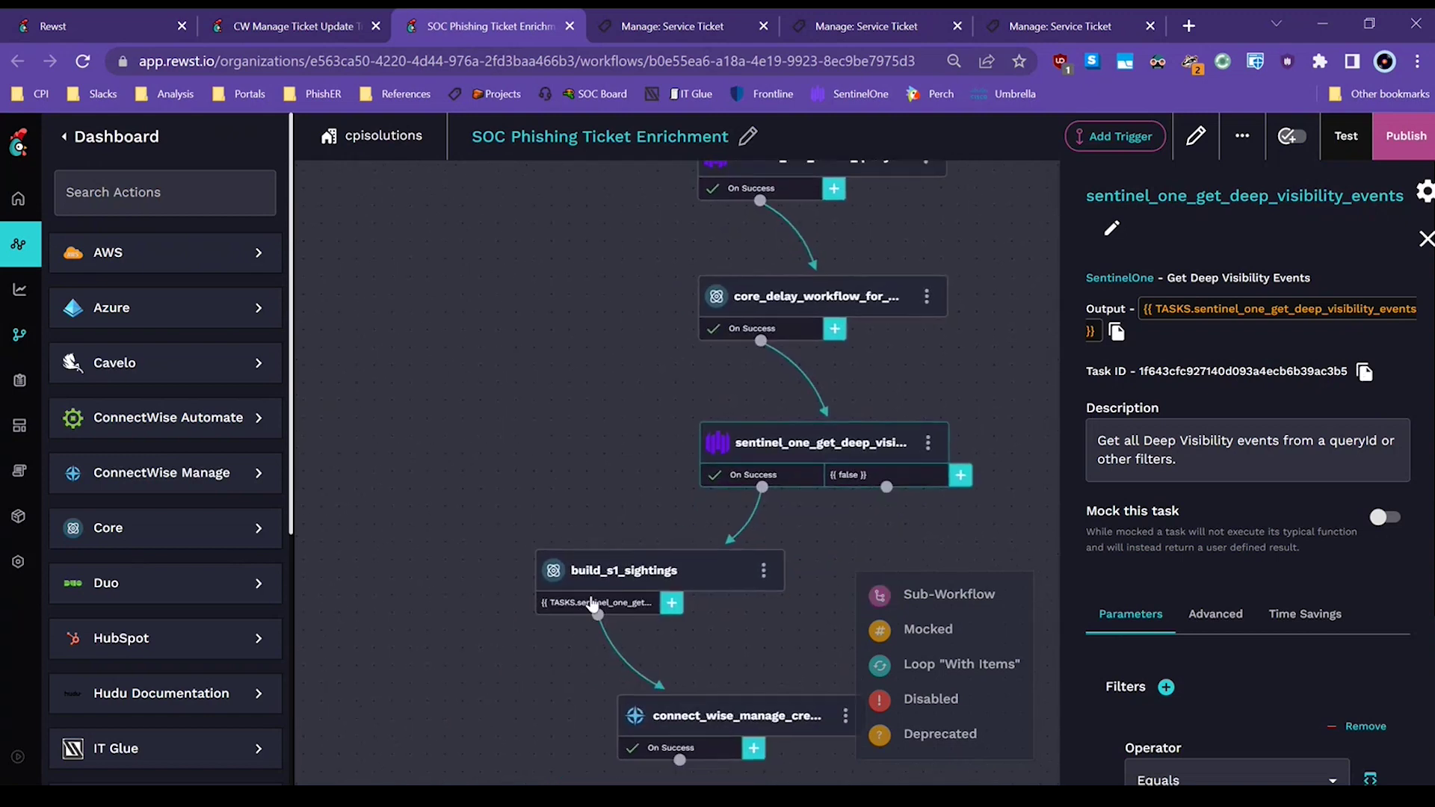
{"action": "scroll", "coordinate": [572, 382], "scroll_direction": "down", "scroll_amount": 3}
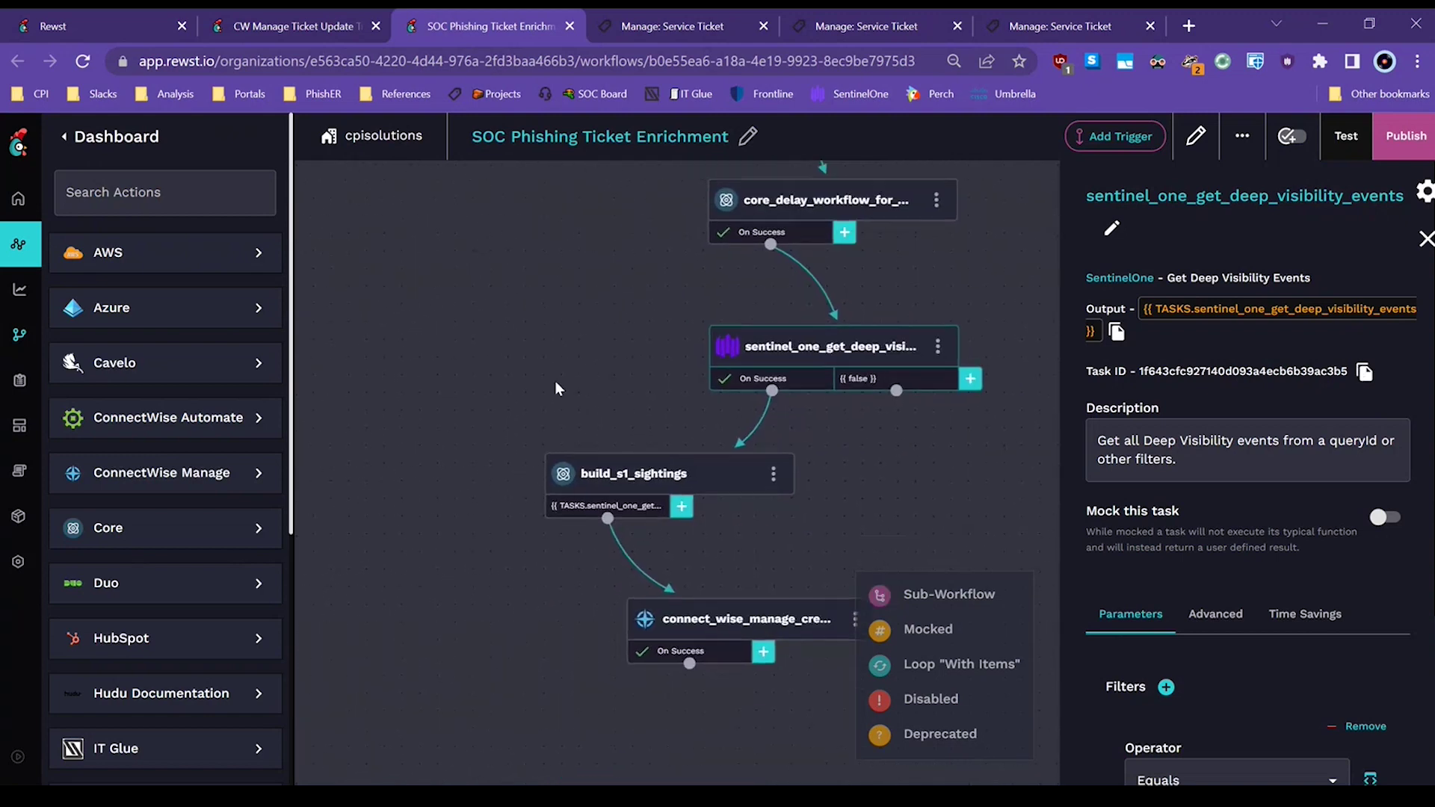
Check the full s1_sightings alias on build_s1_sightings' outgoing transition
{"action": "left_click", "coordinate": [562, 506]}
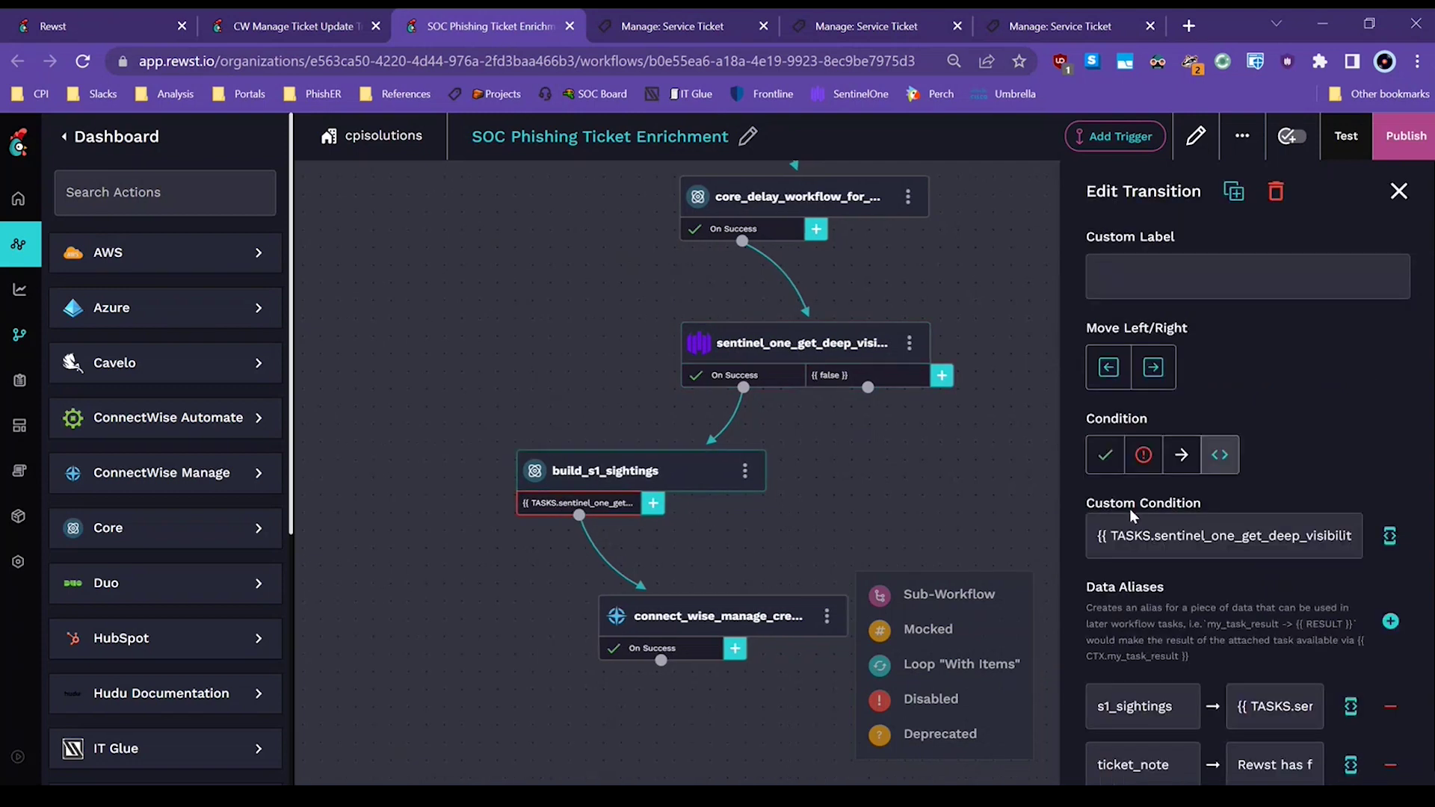
{"action": "scroll", "coordinate": [1368, 484], "scroll_direction": "down", "scroll_amount": 1}
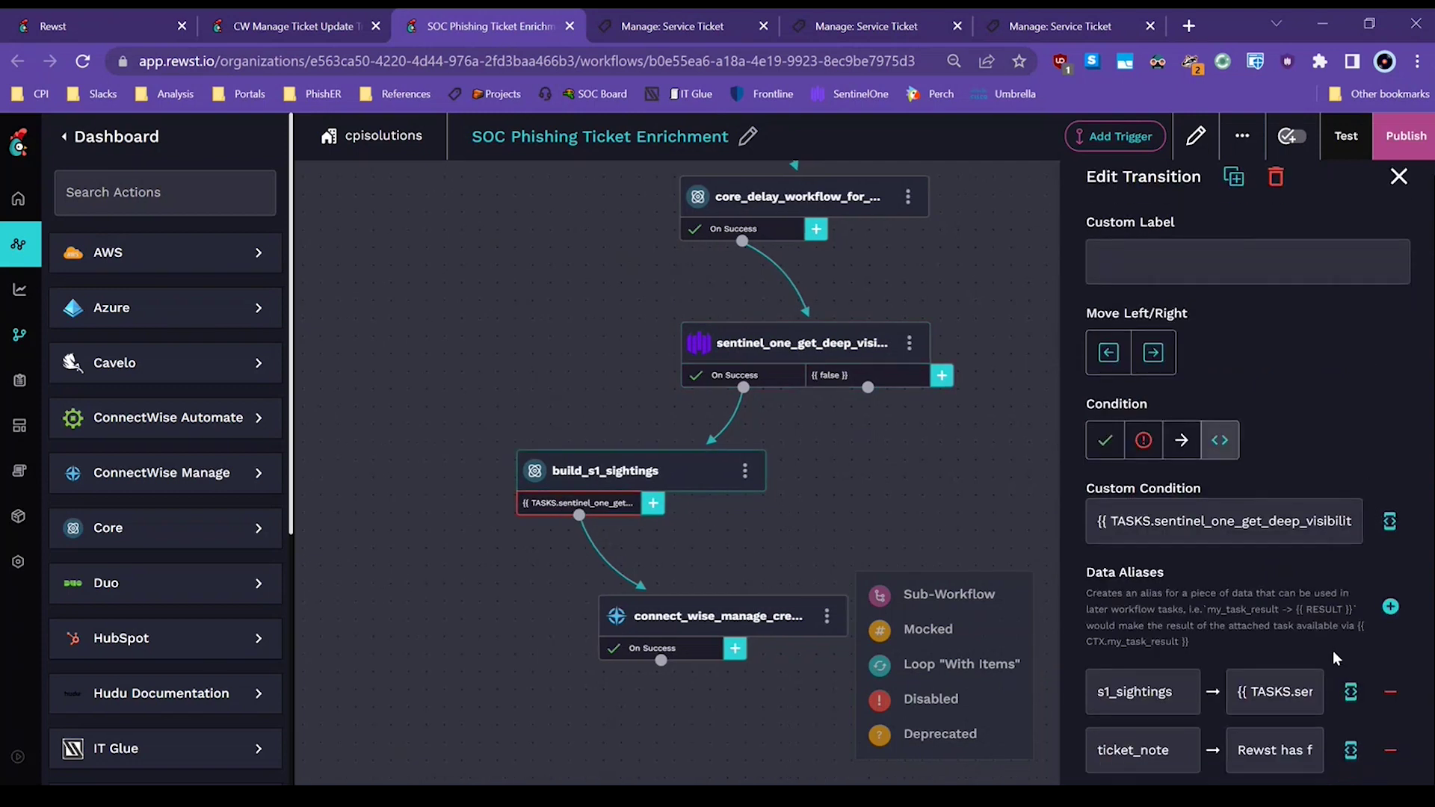
{"action": "left_click", "coordinate": [1350, 692]}
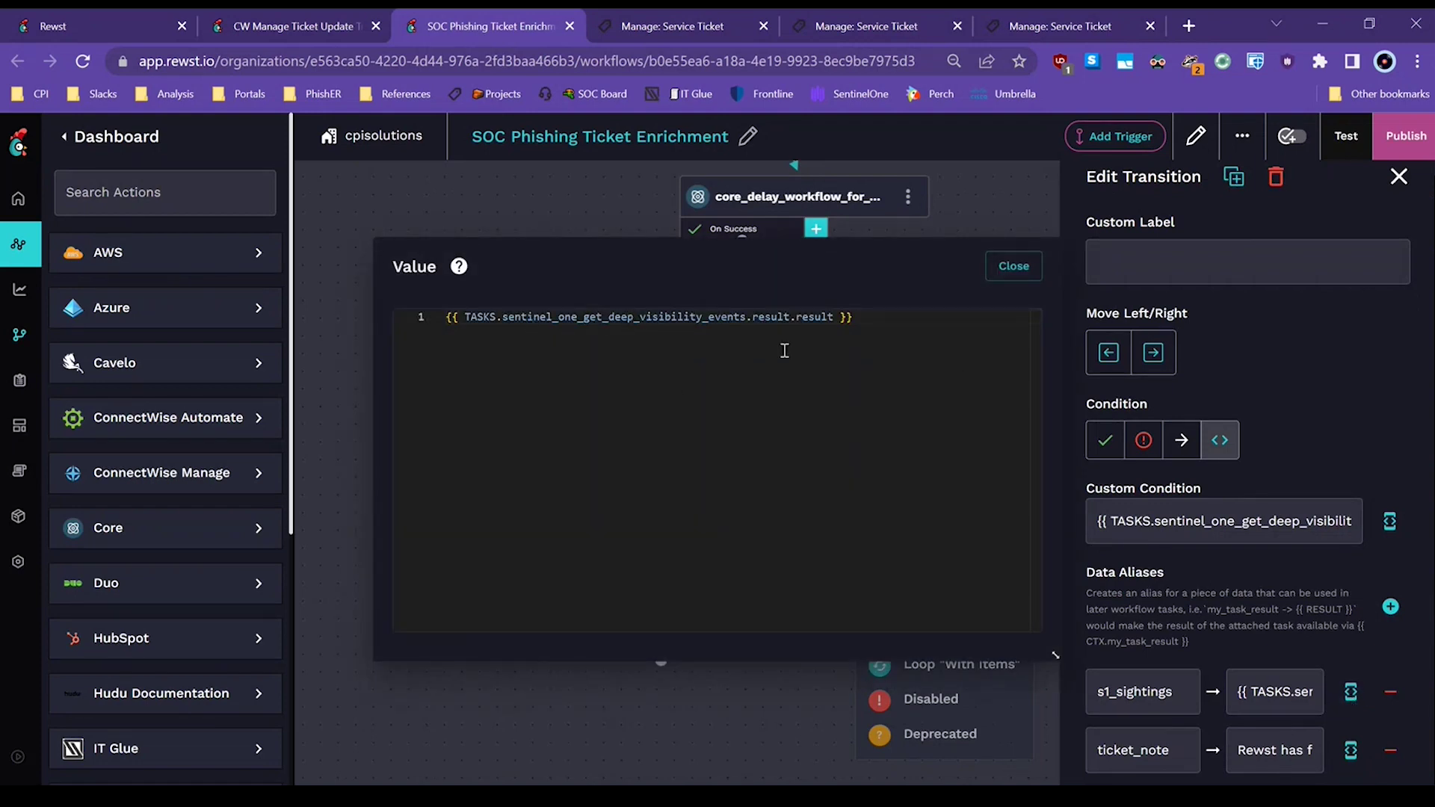
{"action": "left_click", "coordinate": [1005, 271]}
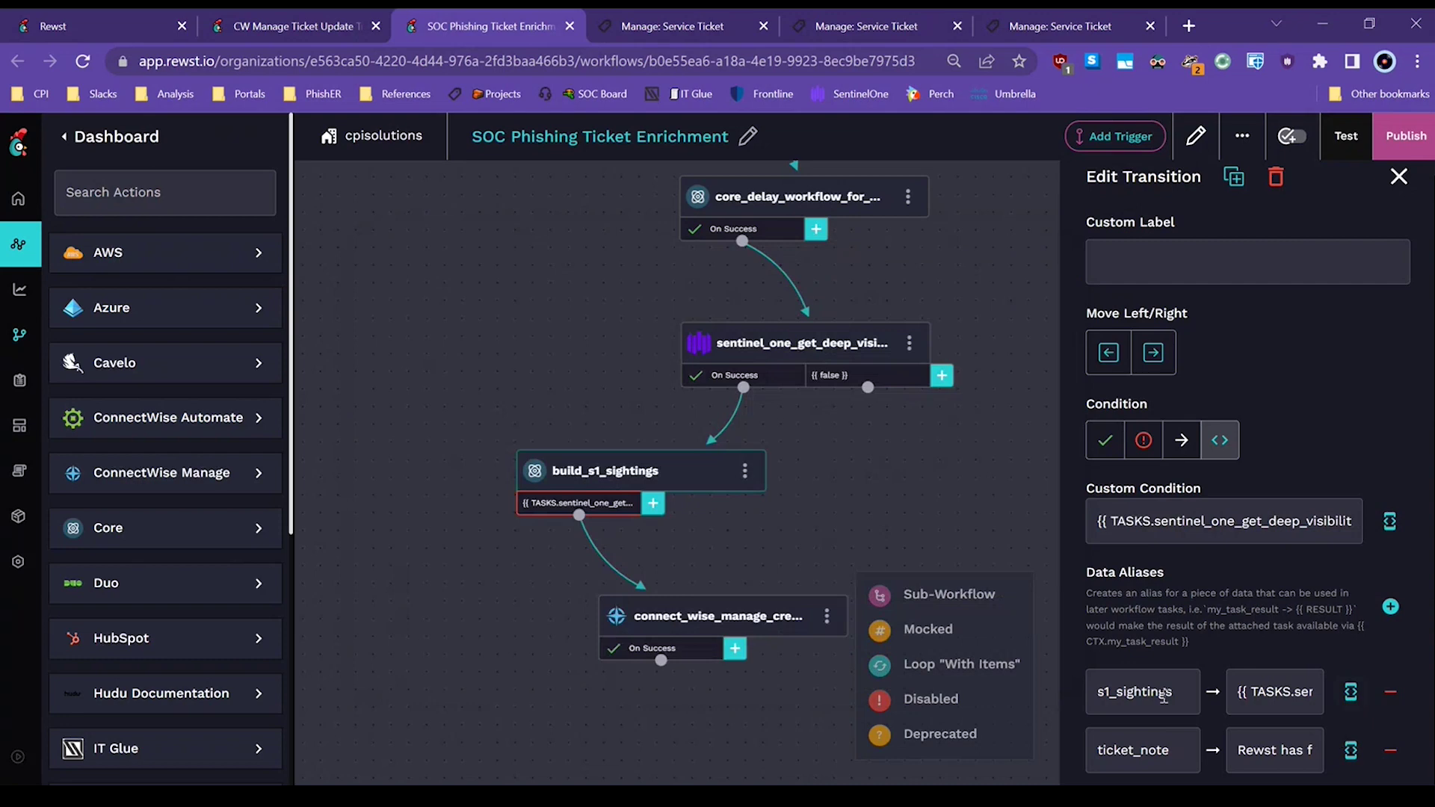
Read through the ticket_note Jinja template composing the per-URL web and DNS sighting summary
{"action": "left_click", "coordinate": [1351, 751]}
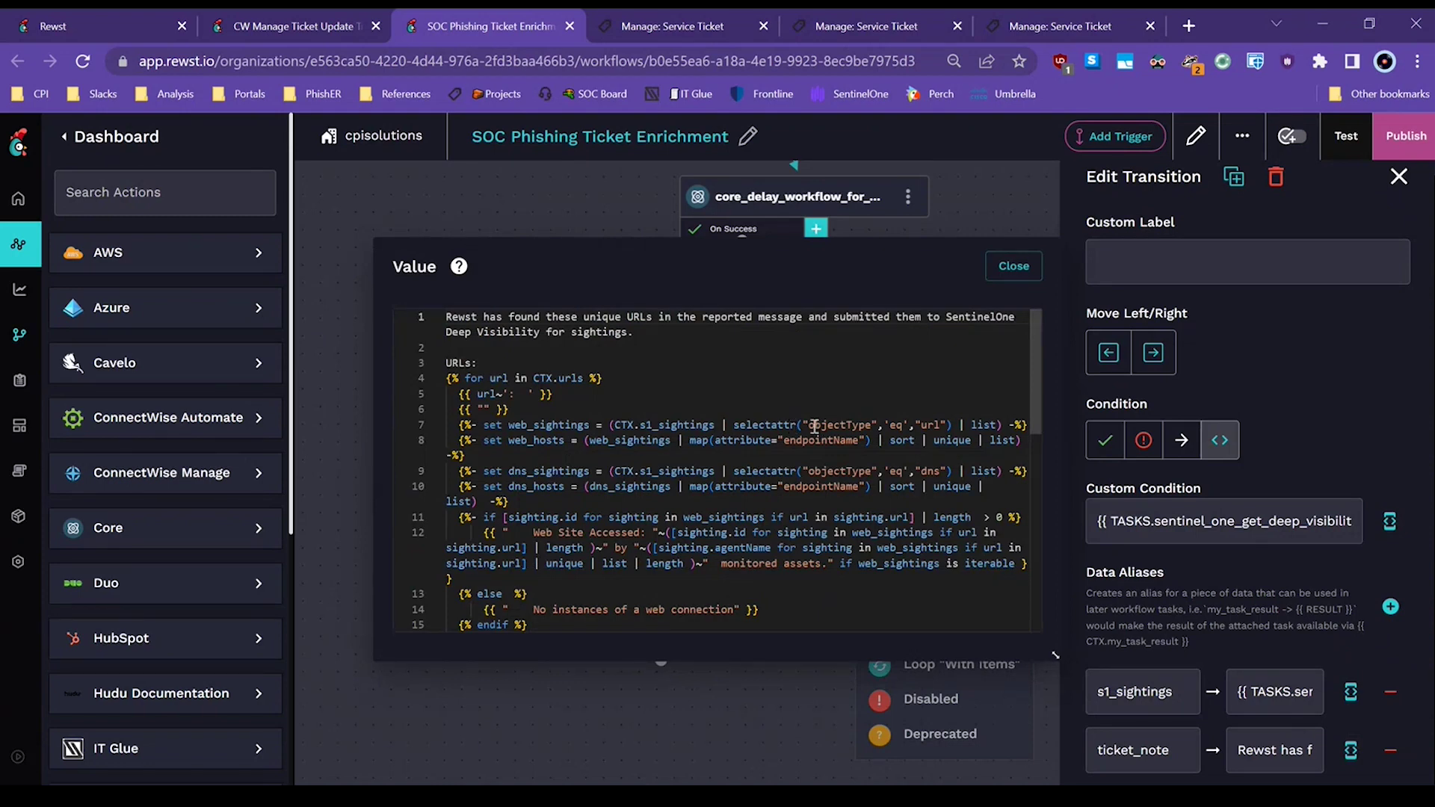
{"action": "scroll", "coordinate": [774, 451], "scroll_direction": "down", "scroll_amount": 2}
{"action": "scroll", "coordinate": [774, 451], "scroll_direction": "up", "scroll_amount": 2}
{"action": "left_click_drag", "start_coordinate": [686, 334], "coordinate": [464, 319]}
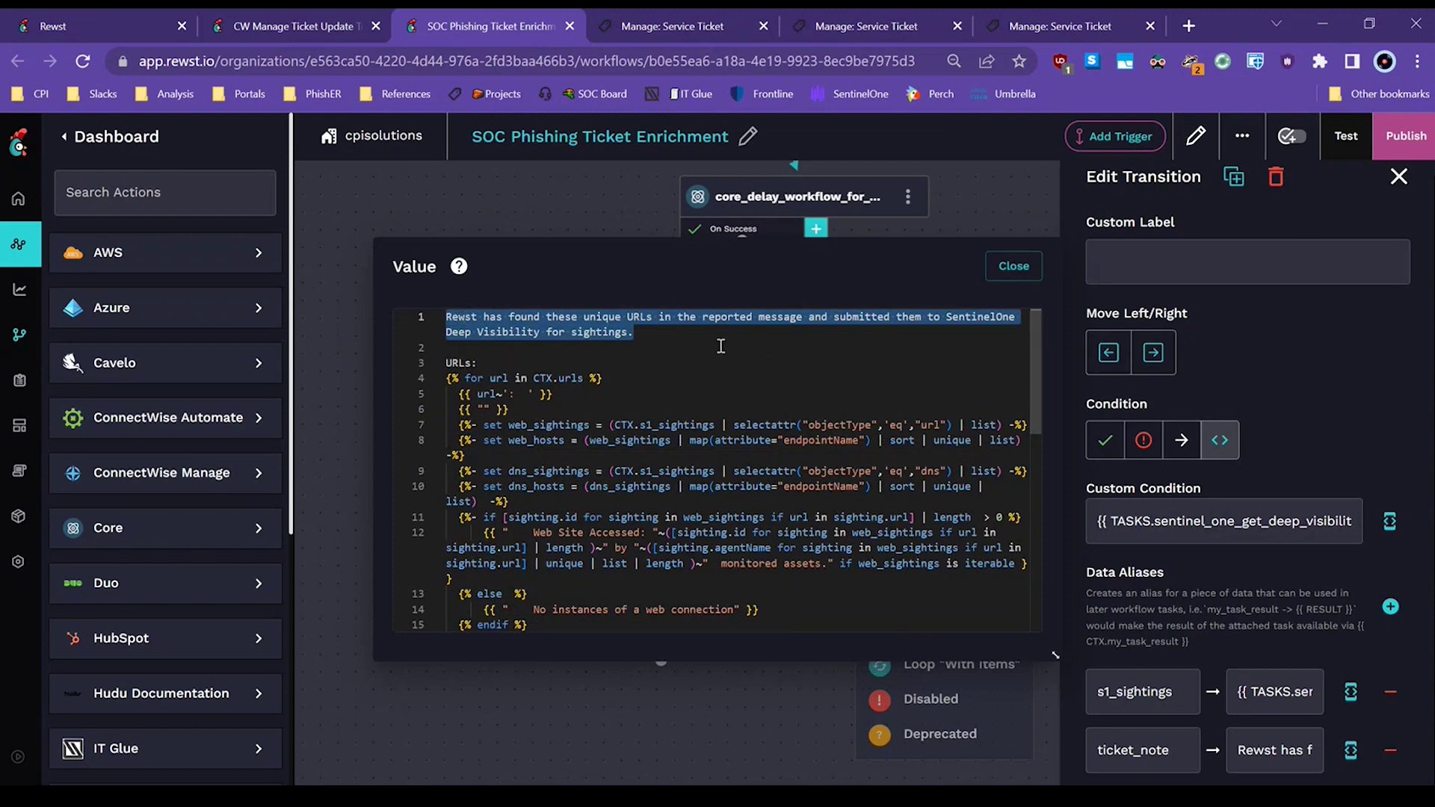
{"action": "scroll", "coordinate": [744, 355], "scroll_direction": "down", "scroll_amount": 1}
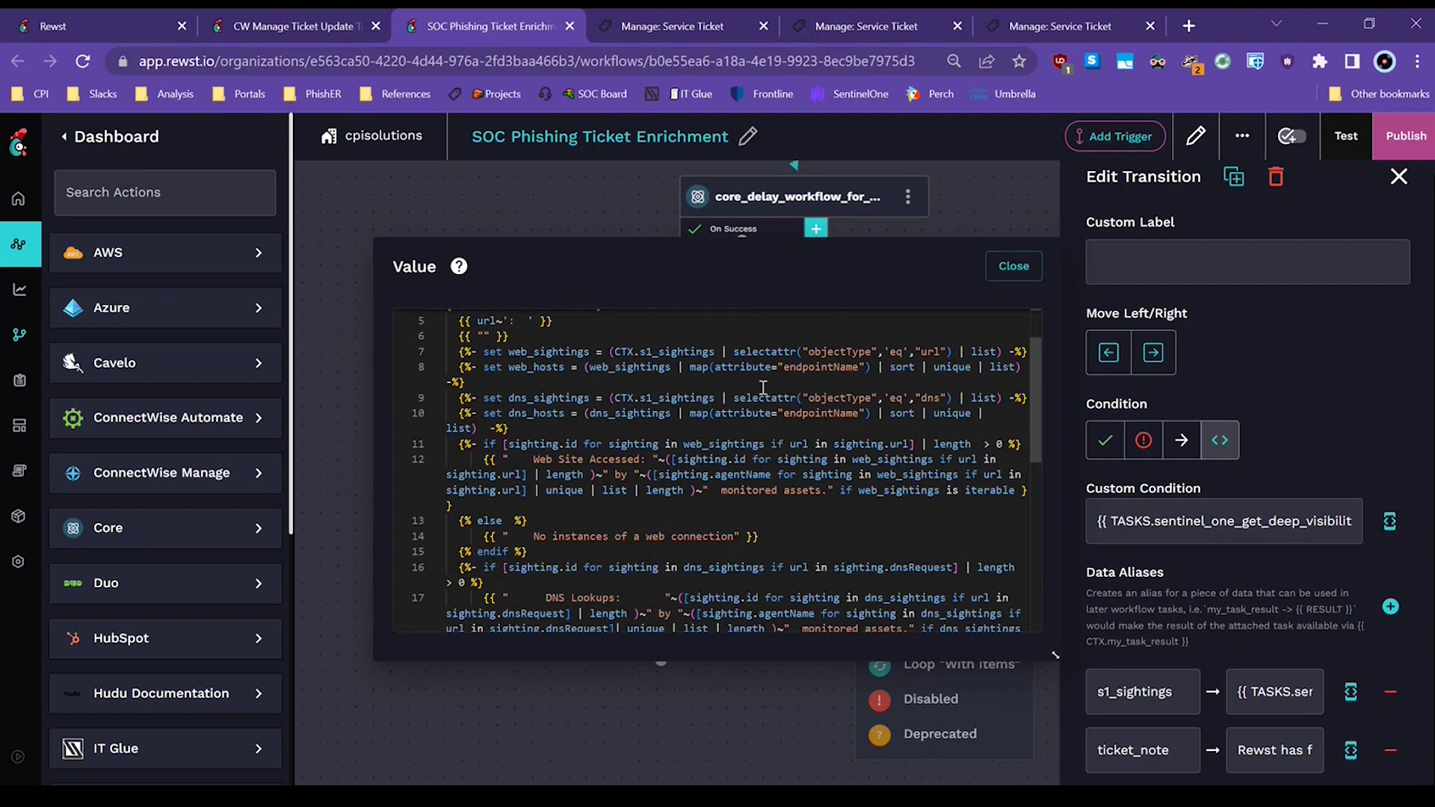
{"action": "scroll", "coordinate": [767, 386], "scroll_direction": "down", "scroll_amount": 2}
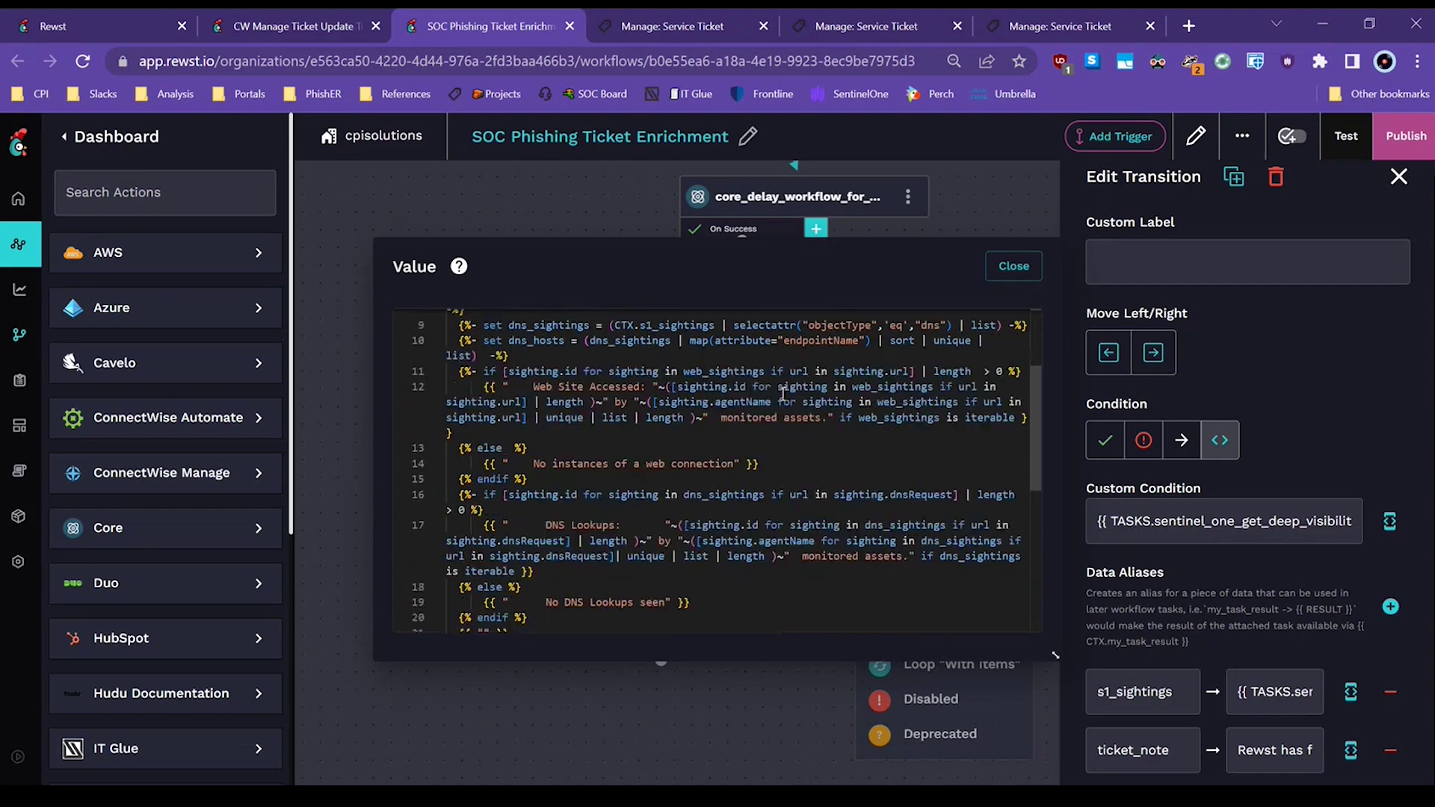
{"action": "scroll", "coordinate": [784, 397], "scroll_direction": "down", "scroll_amount": 1}
{"action": "scroll", "coordinate": [795, 441], "scroll_direction": "up", "scroll_amount": 2}
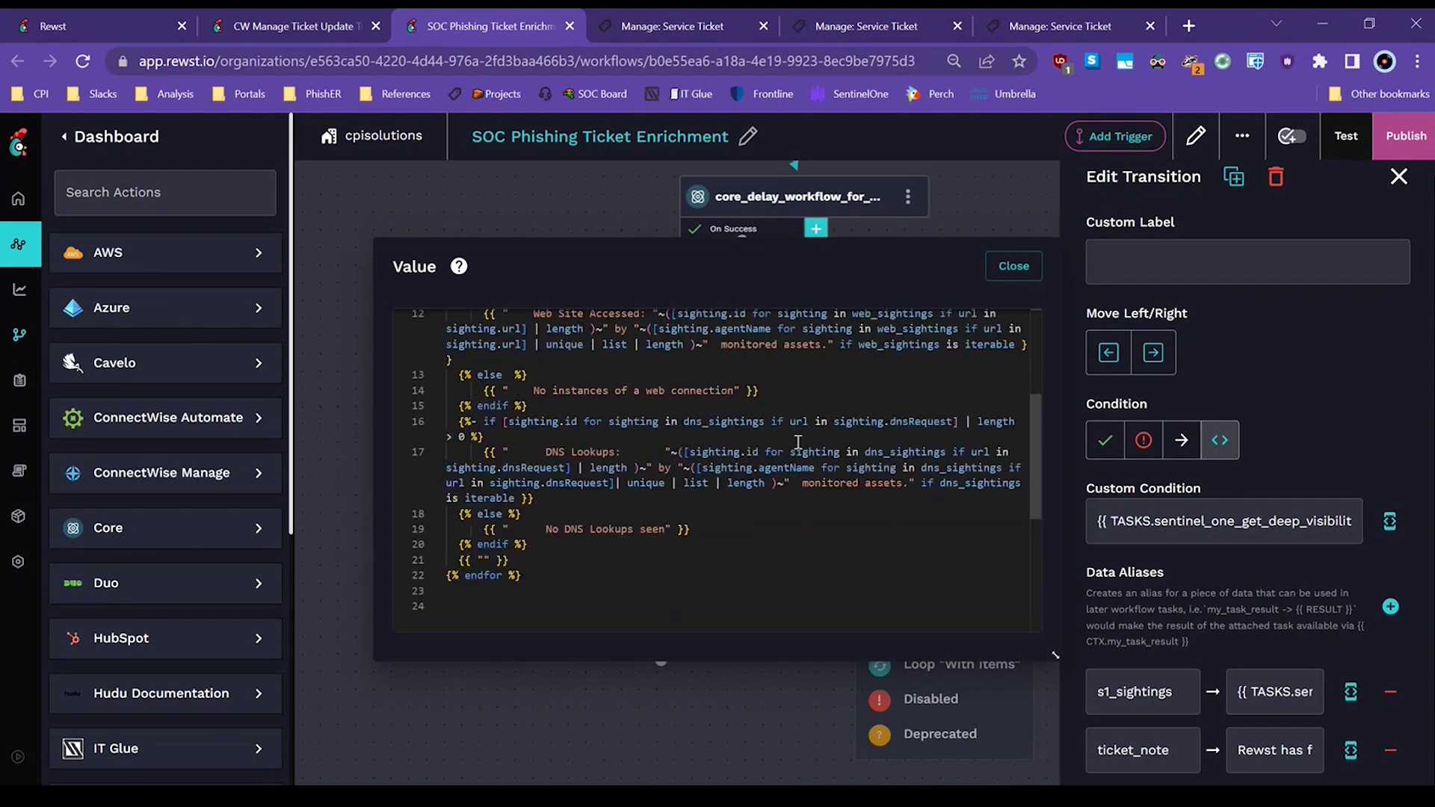
Close the template and show the create-ticket-note task posting an internal analysis note to CTX.ticket_id
{"action": "left_click", "coordinate": [1013, 266]}
{"action": "left_click", "coordinate": [728, 615]}
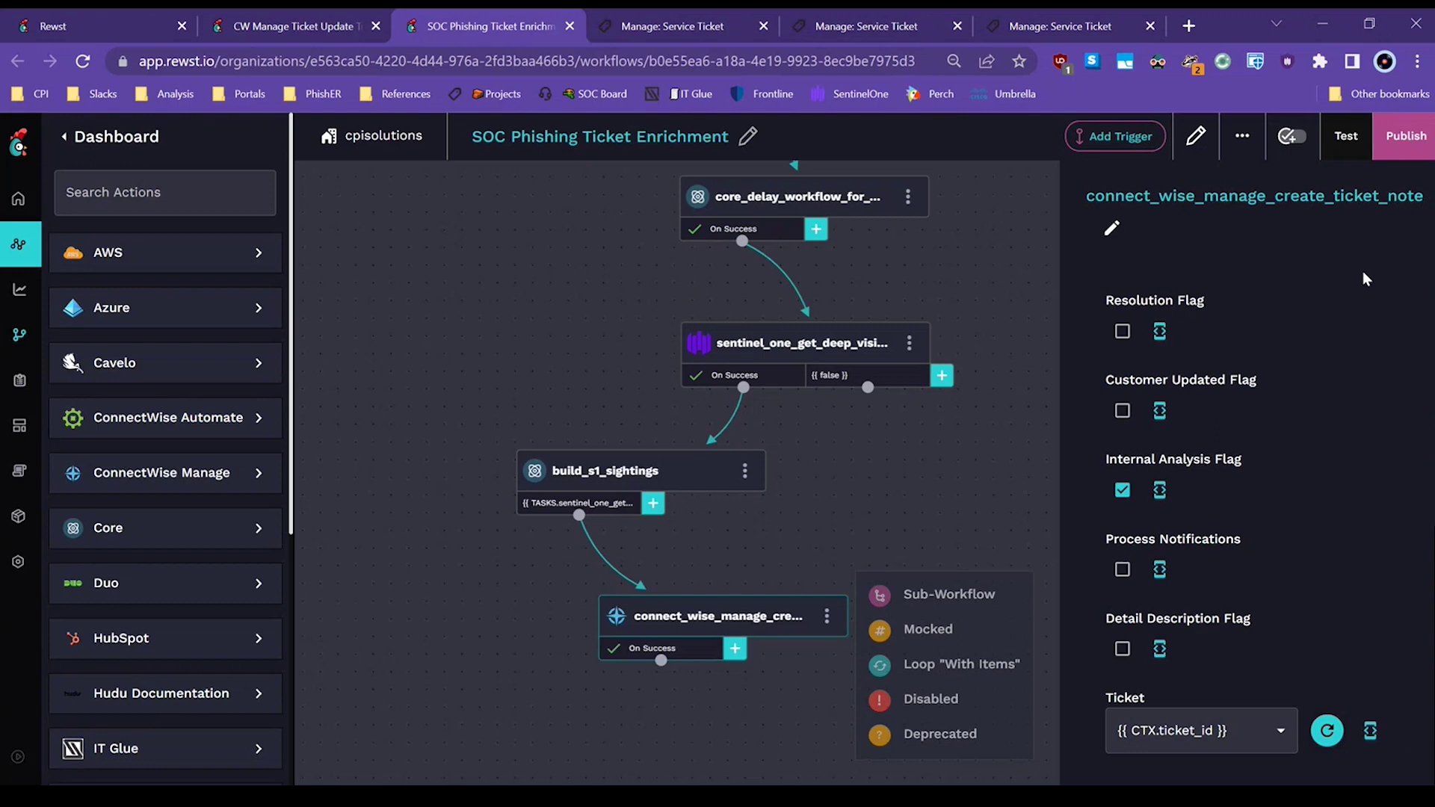
Review Rewst's ticket note: no web connections, and DNS lookups by 1 of 1 monitored assets
{"action": "left_click", "coordinate": [662, 25]}
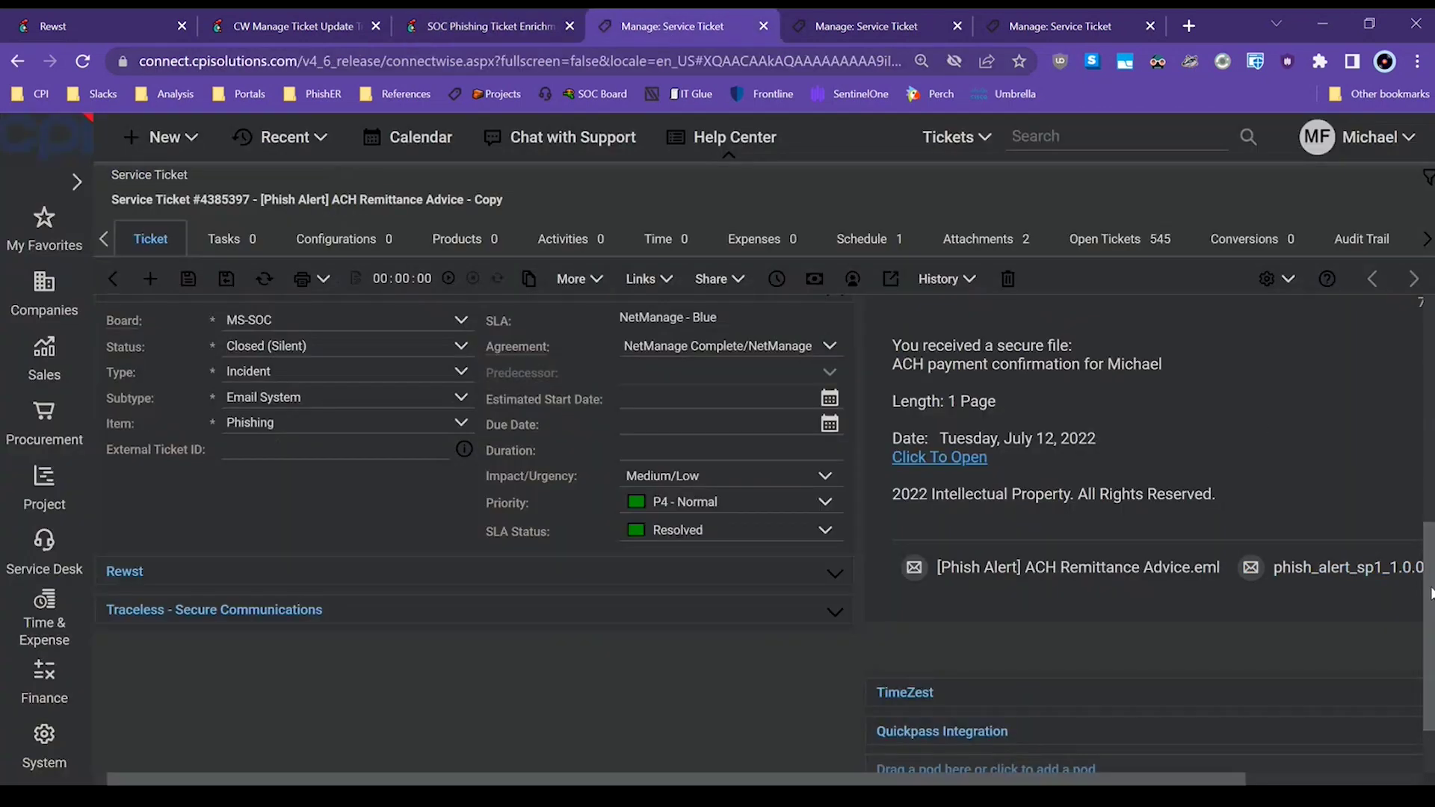
{"action": "scroll", "coordinate": [1422, 589], "scroll_direction": "up", "scroll_amount": 3}
{"action": "scroll", "coordinate": [1076, 688], "scroll_direction": "up", "scroll_amount": 3}
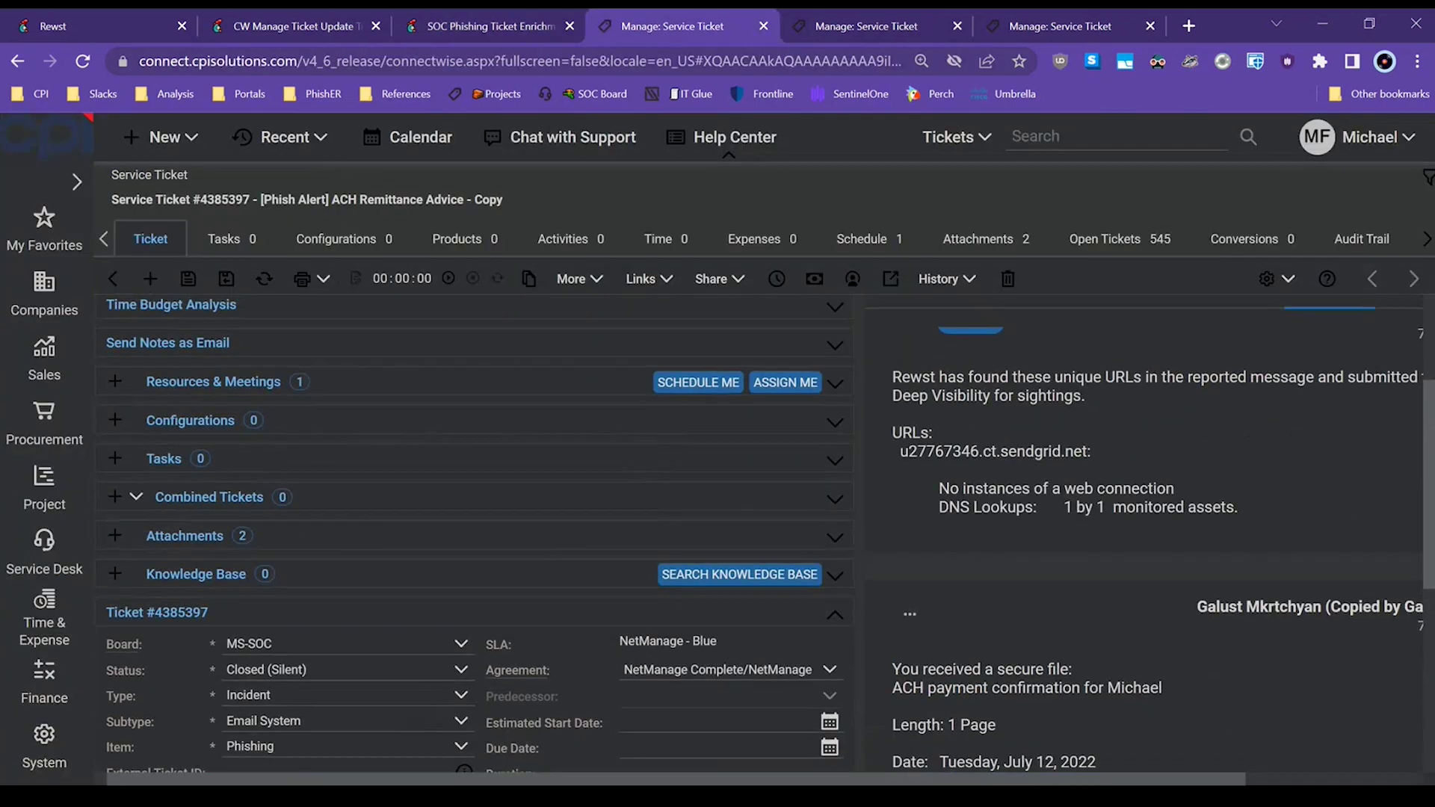
{"action": "left_click_drag", "start_coordinate": [1069, 782], "coordinate": [1247, 781]}
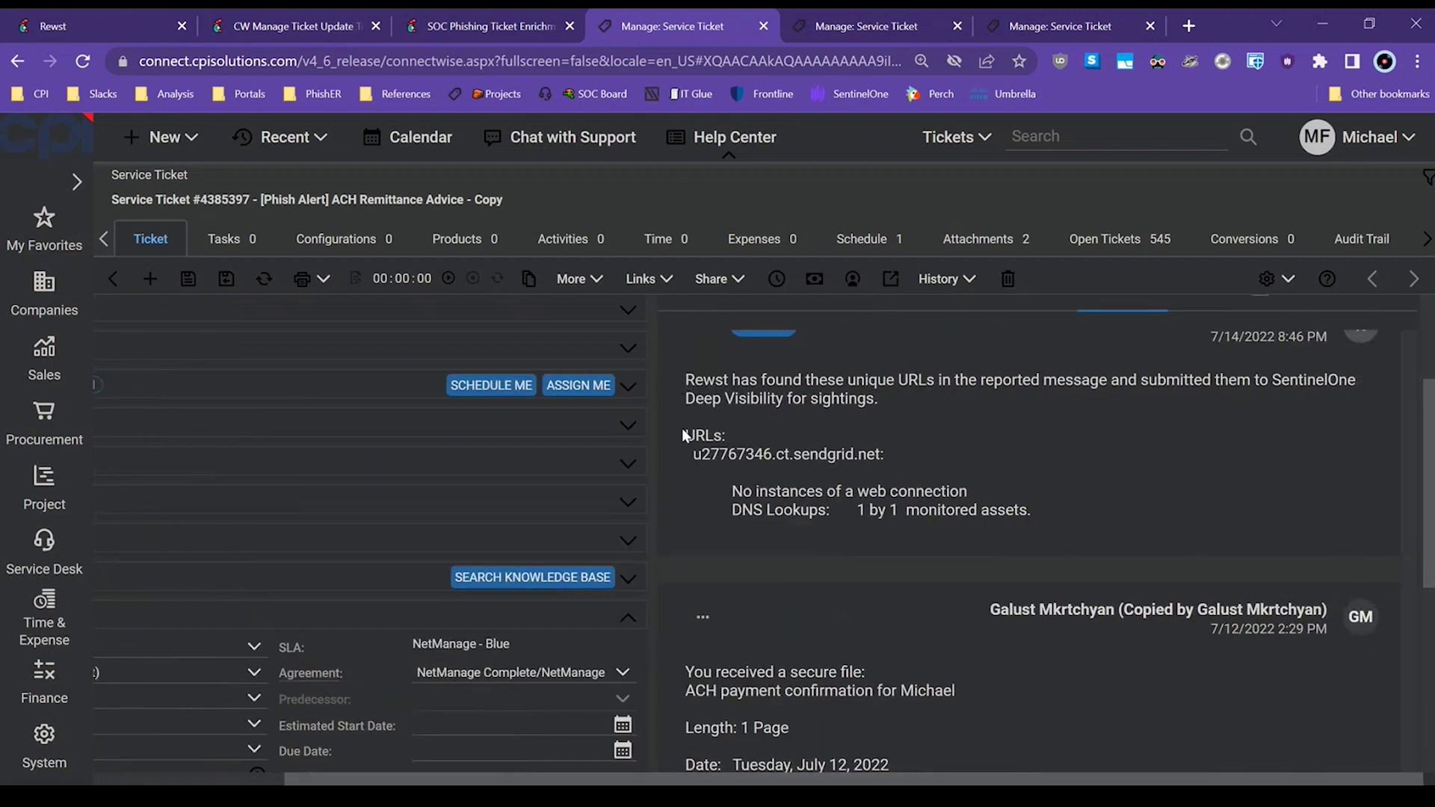
{"action": "left_click_drag", "start_coordinate": [814, 465], "coordinate": [898, 447]}
{"action": "left_click", "coordinate": [754, 513]}
{"action": "left_click_drag", "start_coordinate": [731, 491], "coordinate": [975, 494]}
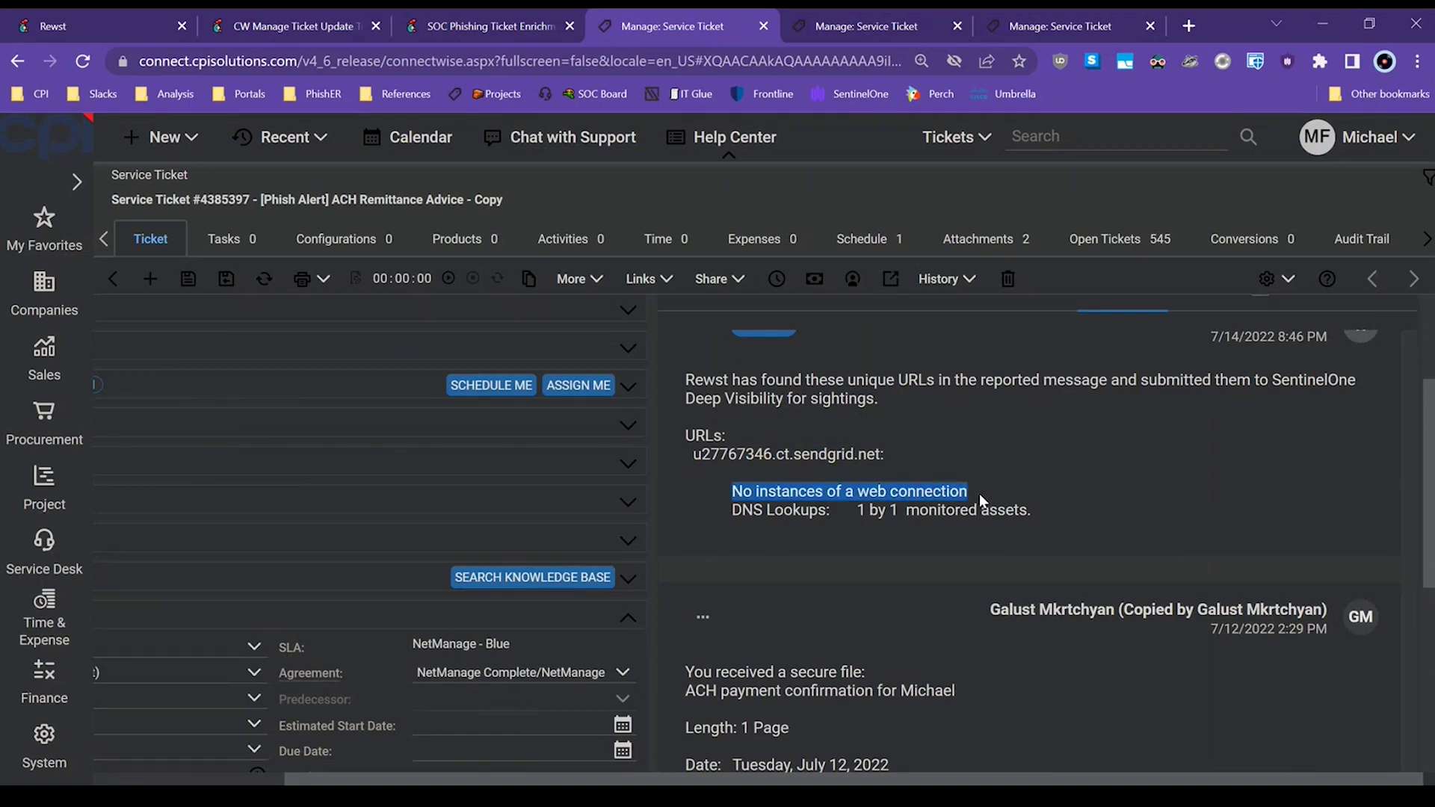
{"action": "left_click_drag", "start_coordinate": [849, 509], "coordinate": [1097, 517]}
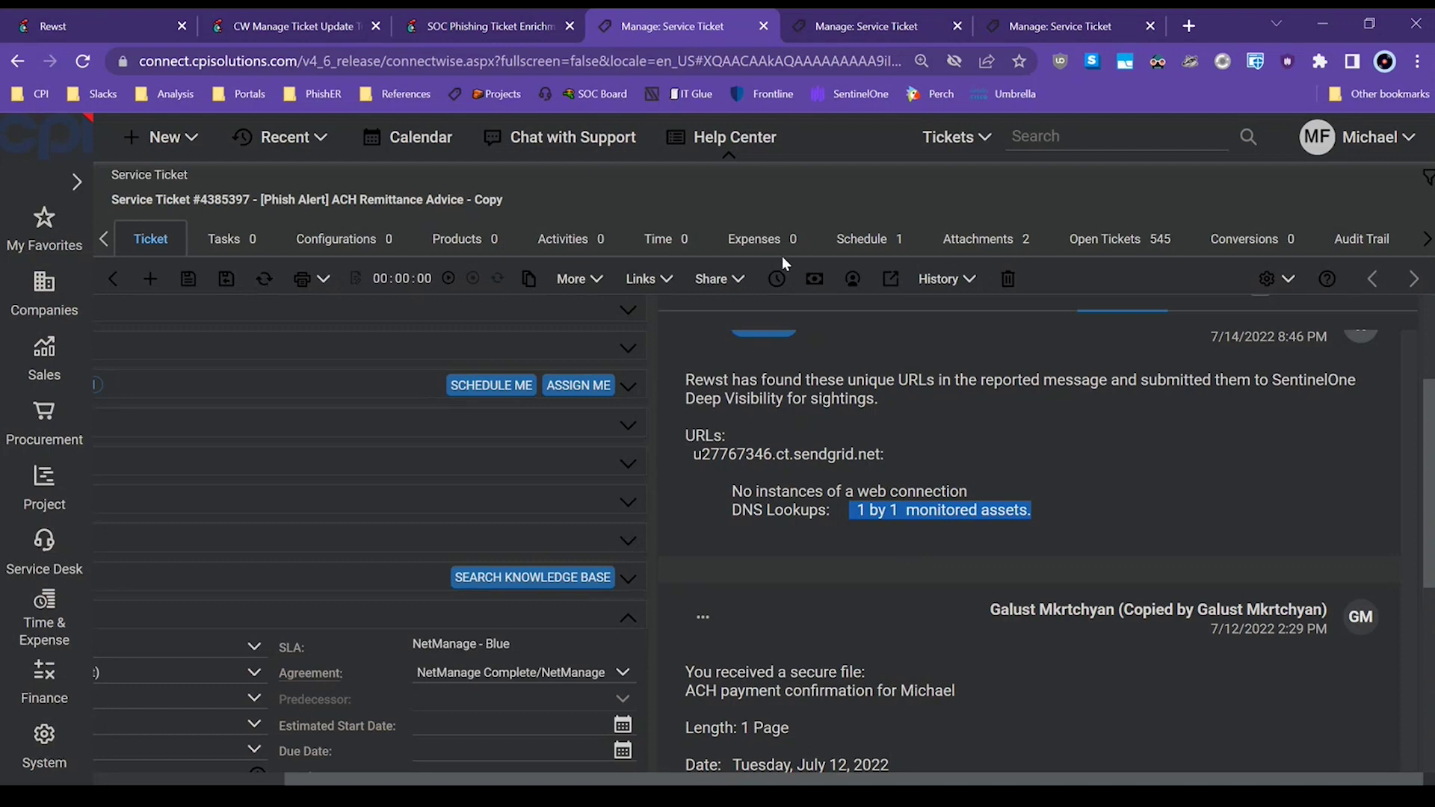
Switch to the [Phish Alert] Spam Test ticket and scroll its notes to the Rewst internal note
{"action": "left_click", "coordinate": [834, 28]}
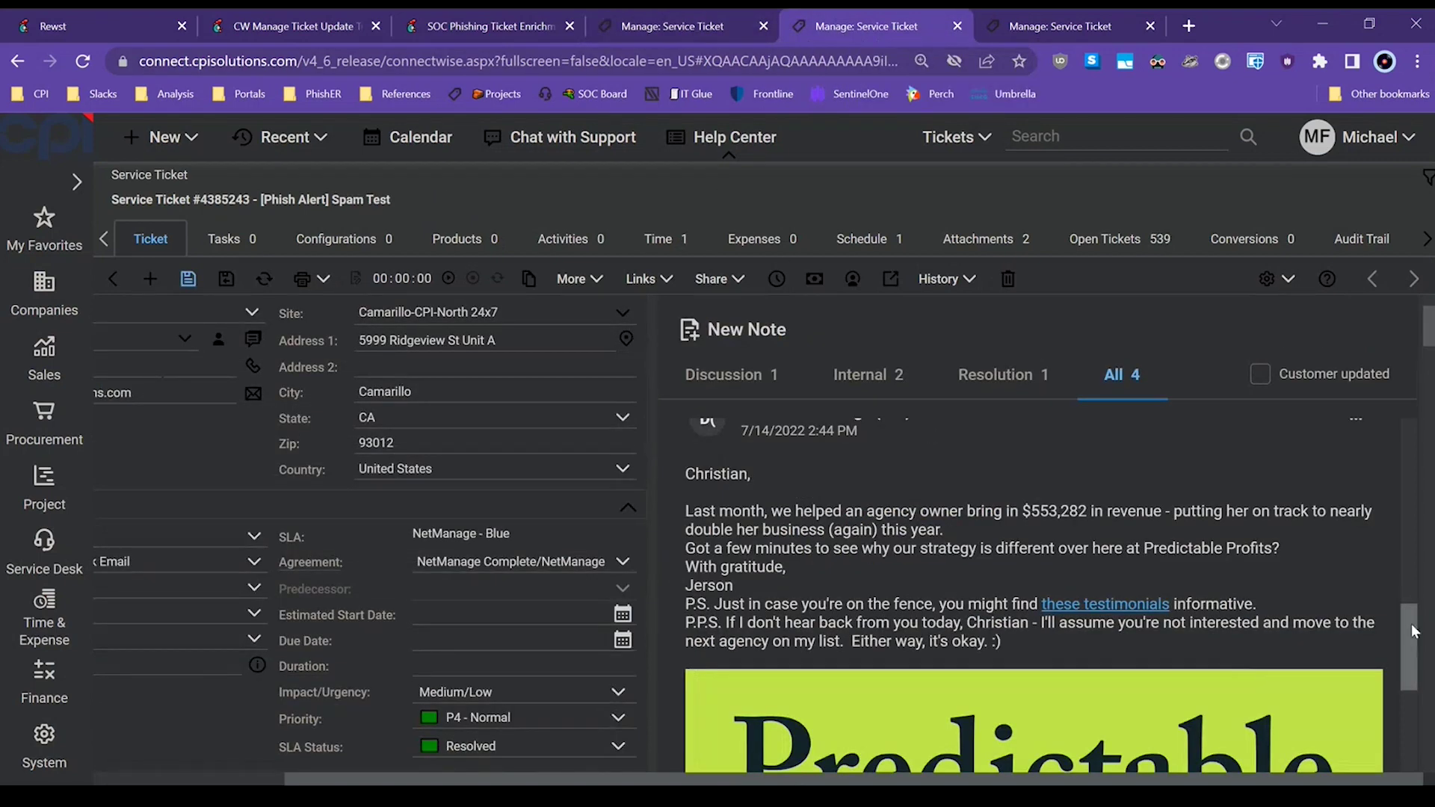
{"action": "left_click_drag", "start_coordinate": [1412, 631], "coordinate": [1396, 713]}
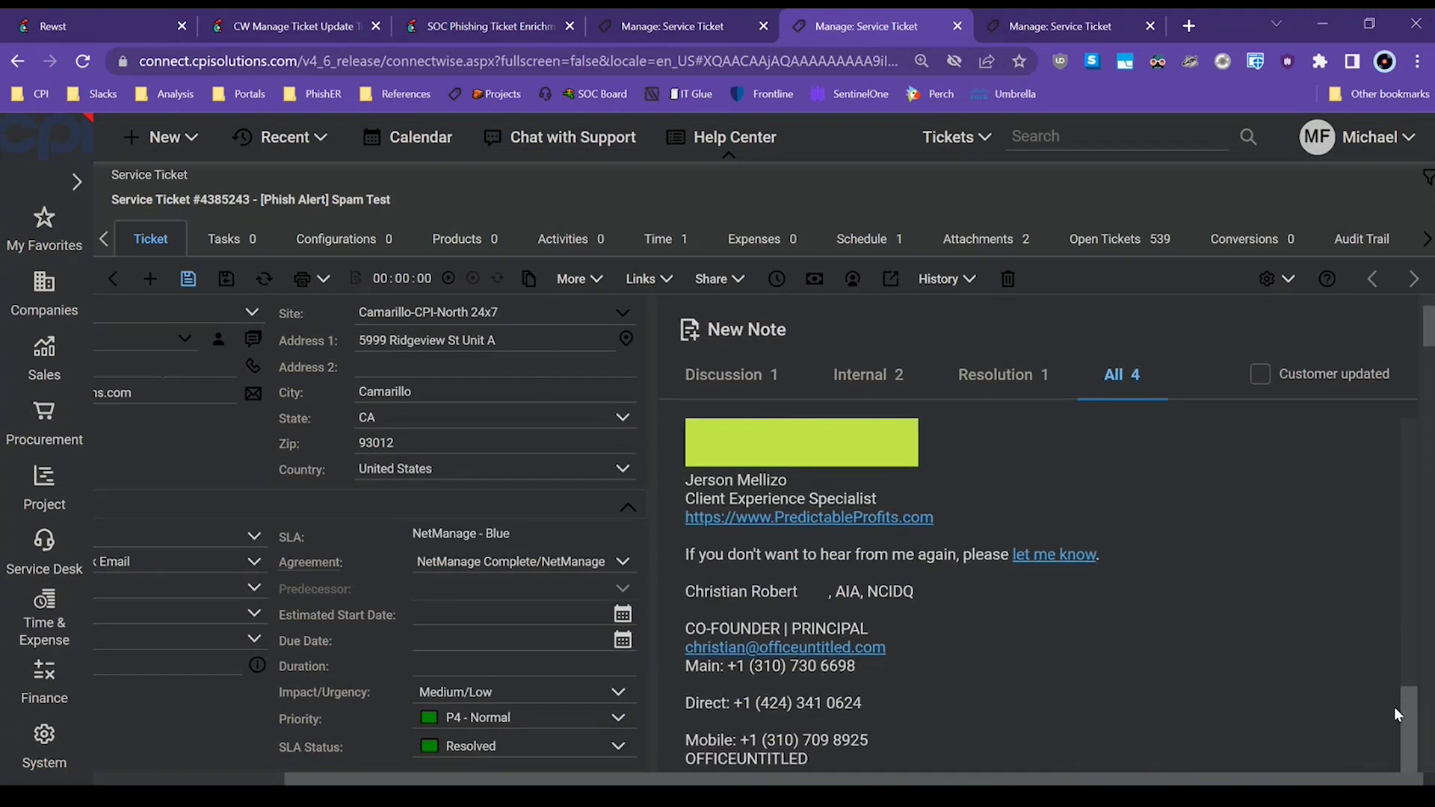
{"action": "scroll", "coordinate": [904, 552], "scroll_direction": "down", "scroll_amount": 8}
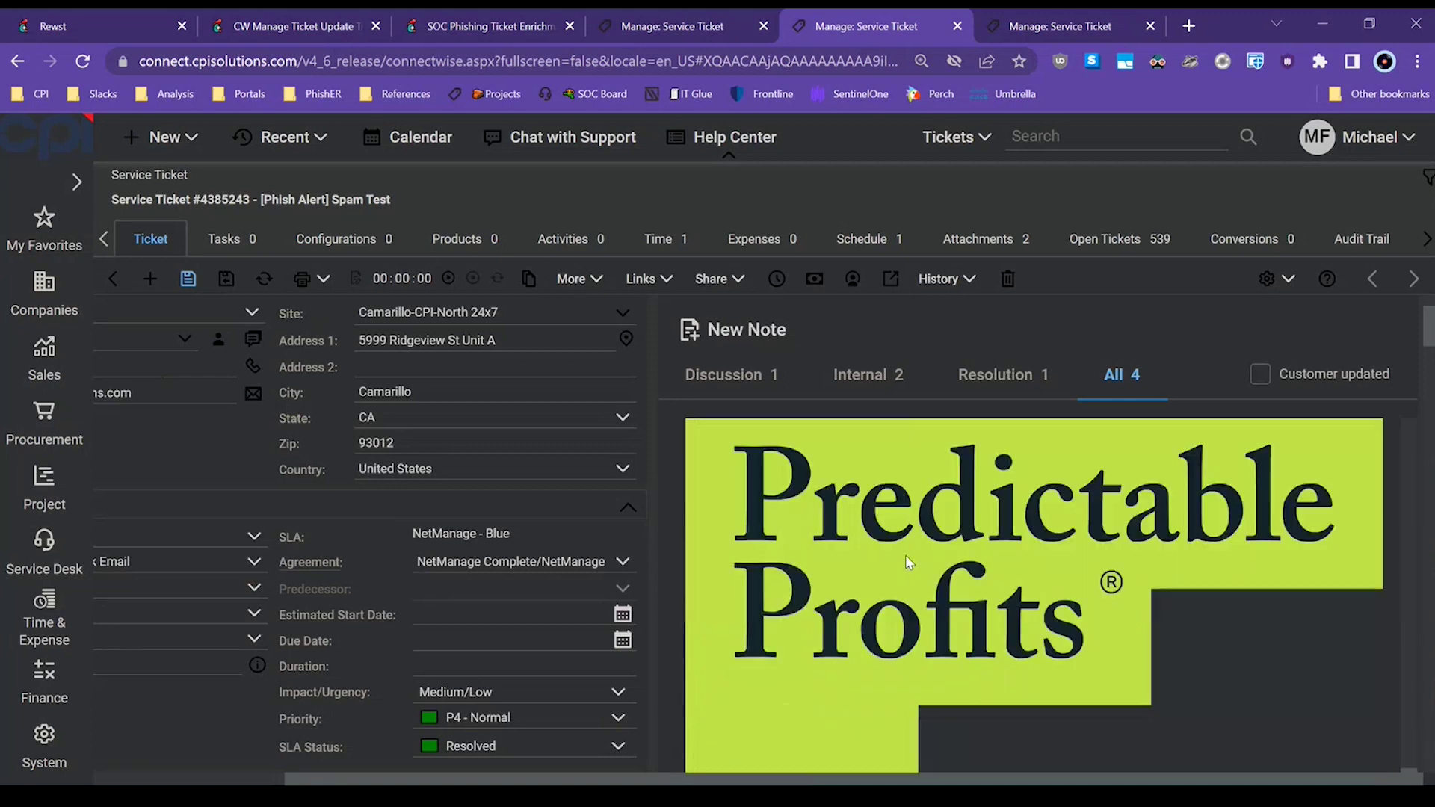
{"action": "scroll", "coordinate": [904, 554], "scroll_direction": "down", "scroll_amount": 5}
{"action": "scroll", "coordinate": [1246, 613], "scroll_direction": "up", "scroll_amount": 3}
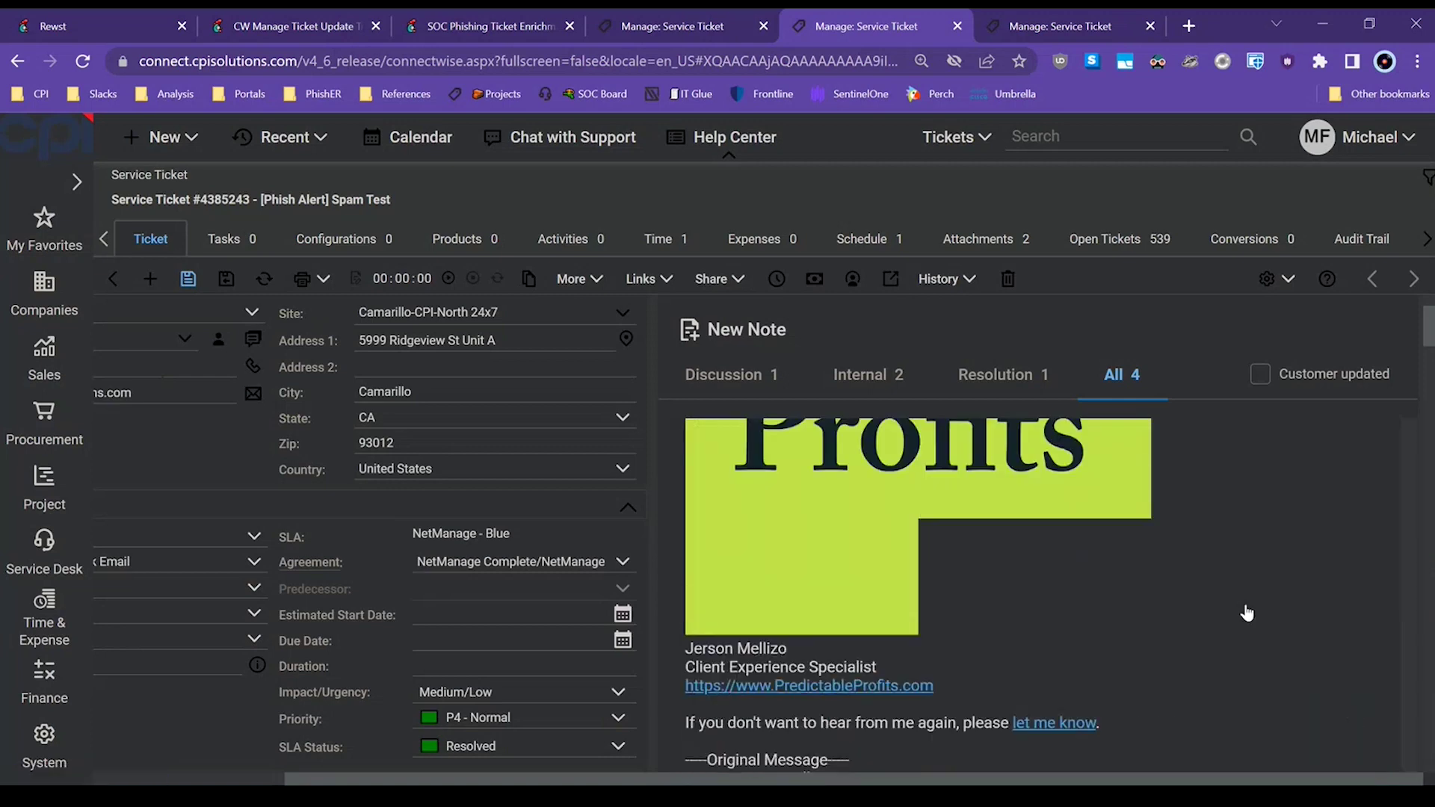
{"action": "scroll", "coordinate": [1241, 598], "scroll_direction": "down", "scroll_amount": 15}
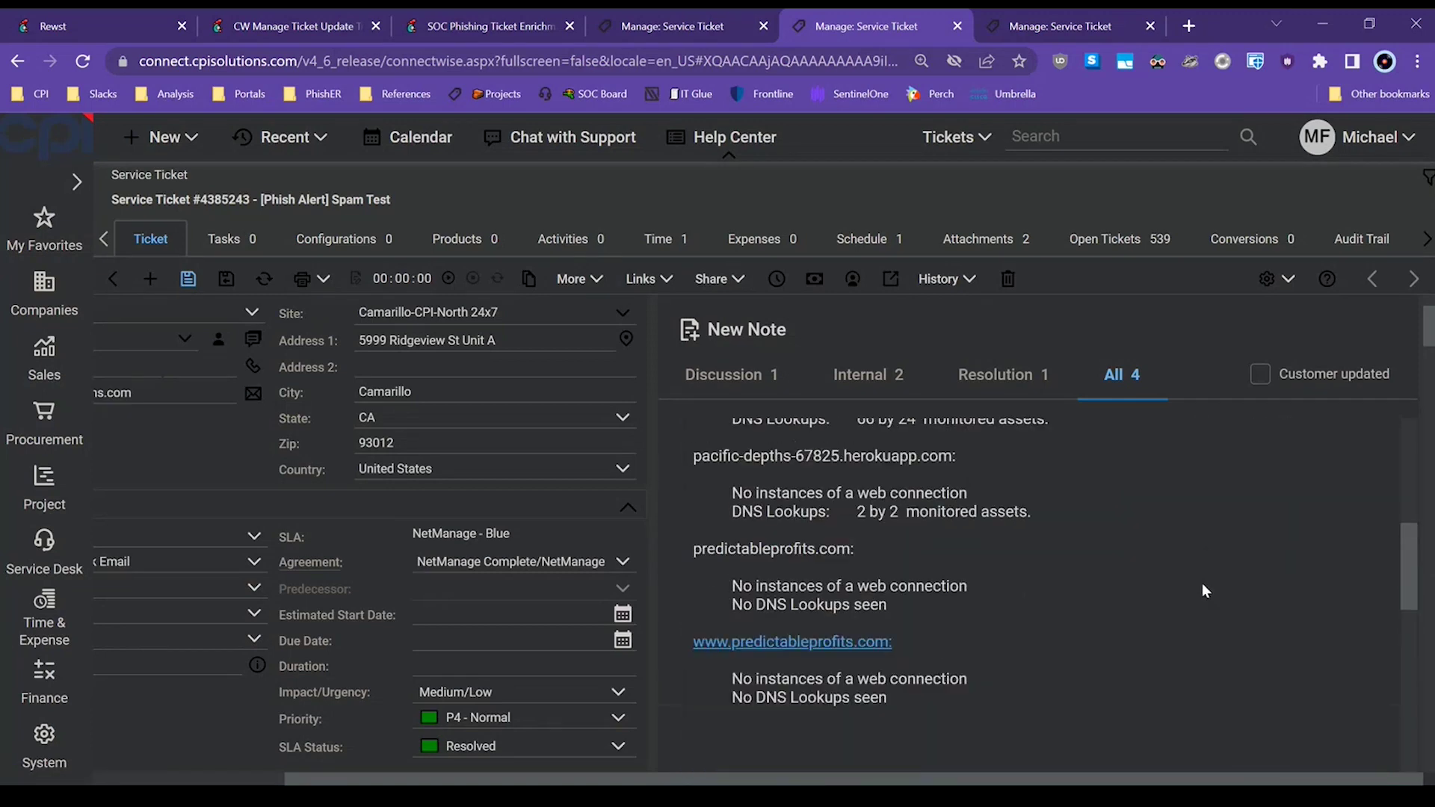
{"action": "left_click_drag", "start_coordinate": [1410, 544], "coordinate": [1412, 518]}
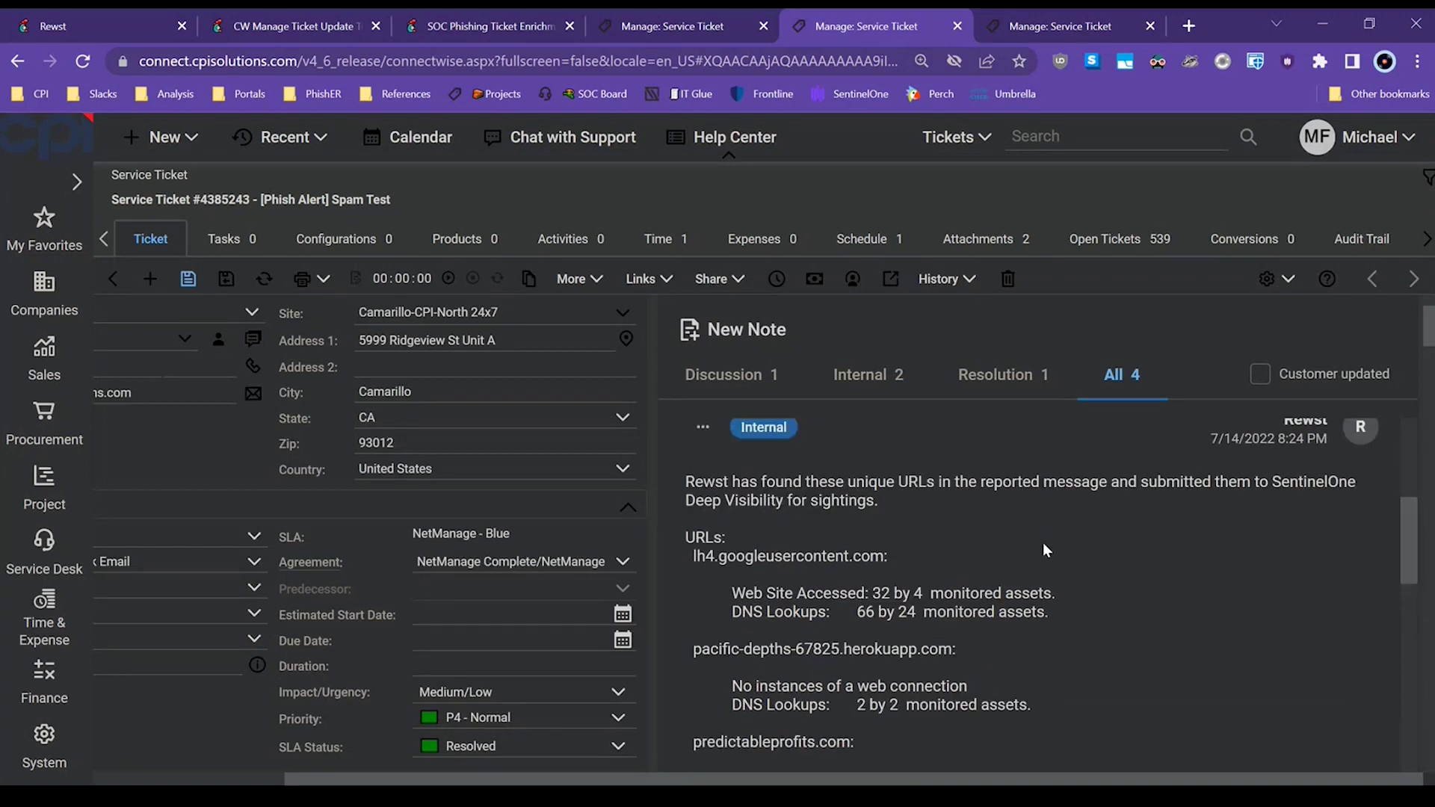
{"action": "scroll", "coordinate": [1030, 546], "scroll_direction": "down", "scroll_amount": 1}
{"action": "left_click_drag", "start_coordinate": [880, 493], "coordinate": [890, 491]}
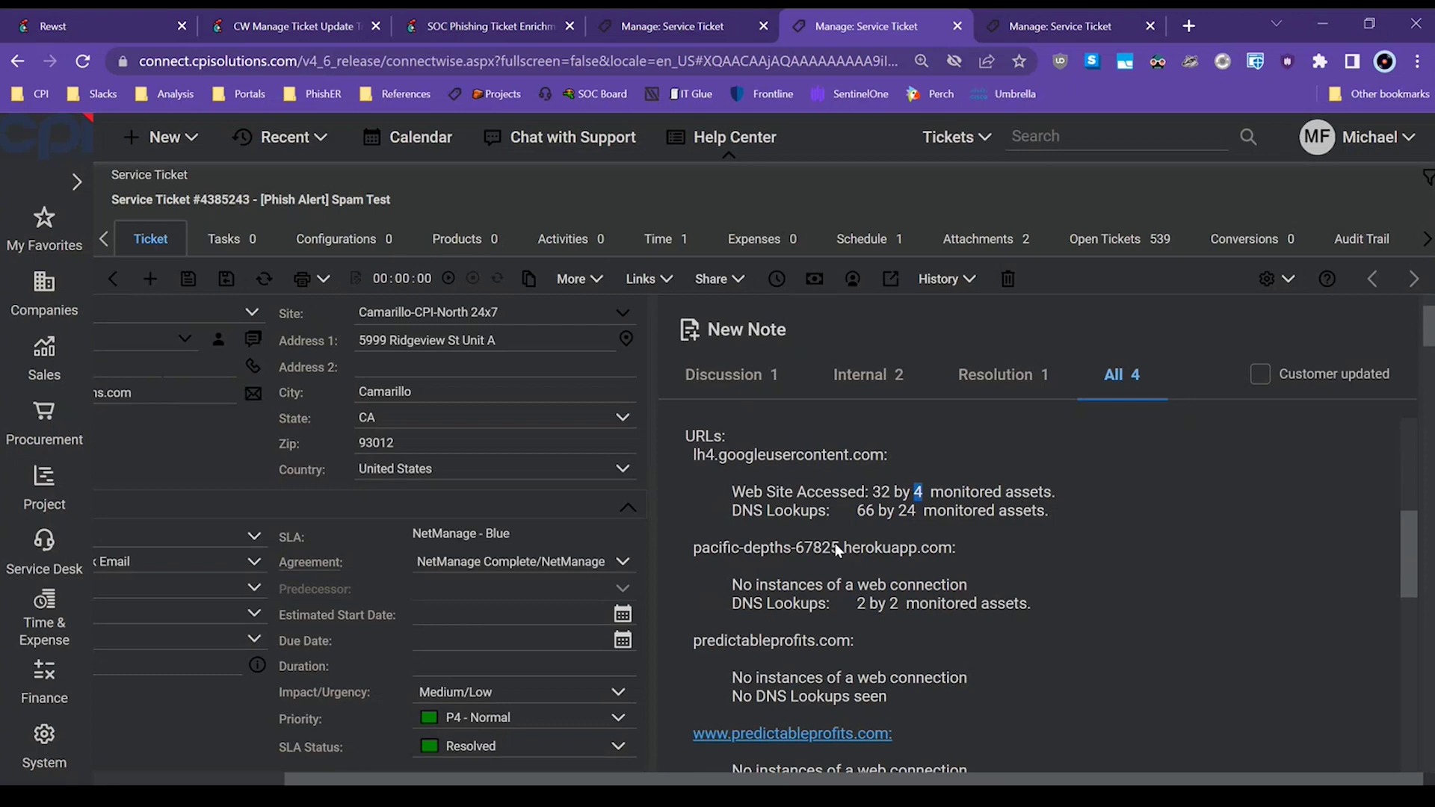
{"action": "left_click_drag", "start_coordinate": [852, 515], "coordinate": [918, 518]}
{"action": "left_click_drag", "start_coordinate": [702, 548], "coordinate": [975, 557]}
{"action": "left_click_drag", "start_coordinate": [722, 650], "coordinate": [872, 633]}
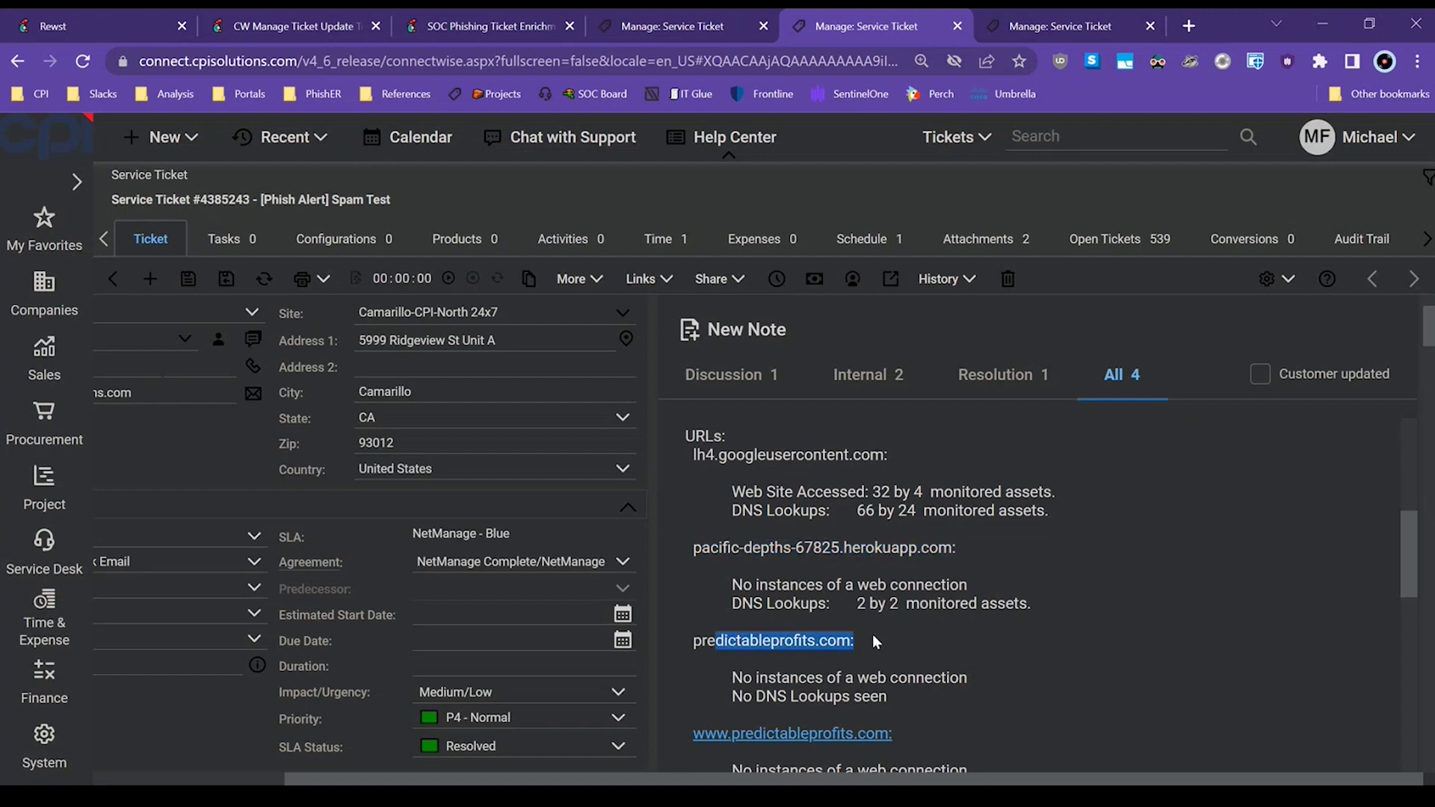
{"action": "scroll", "coordinate": [912, 612], "scroll_direction": "down", "scroll_amount": 1}
{"action": "left_click", "coordinate": [899, 647]}
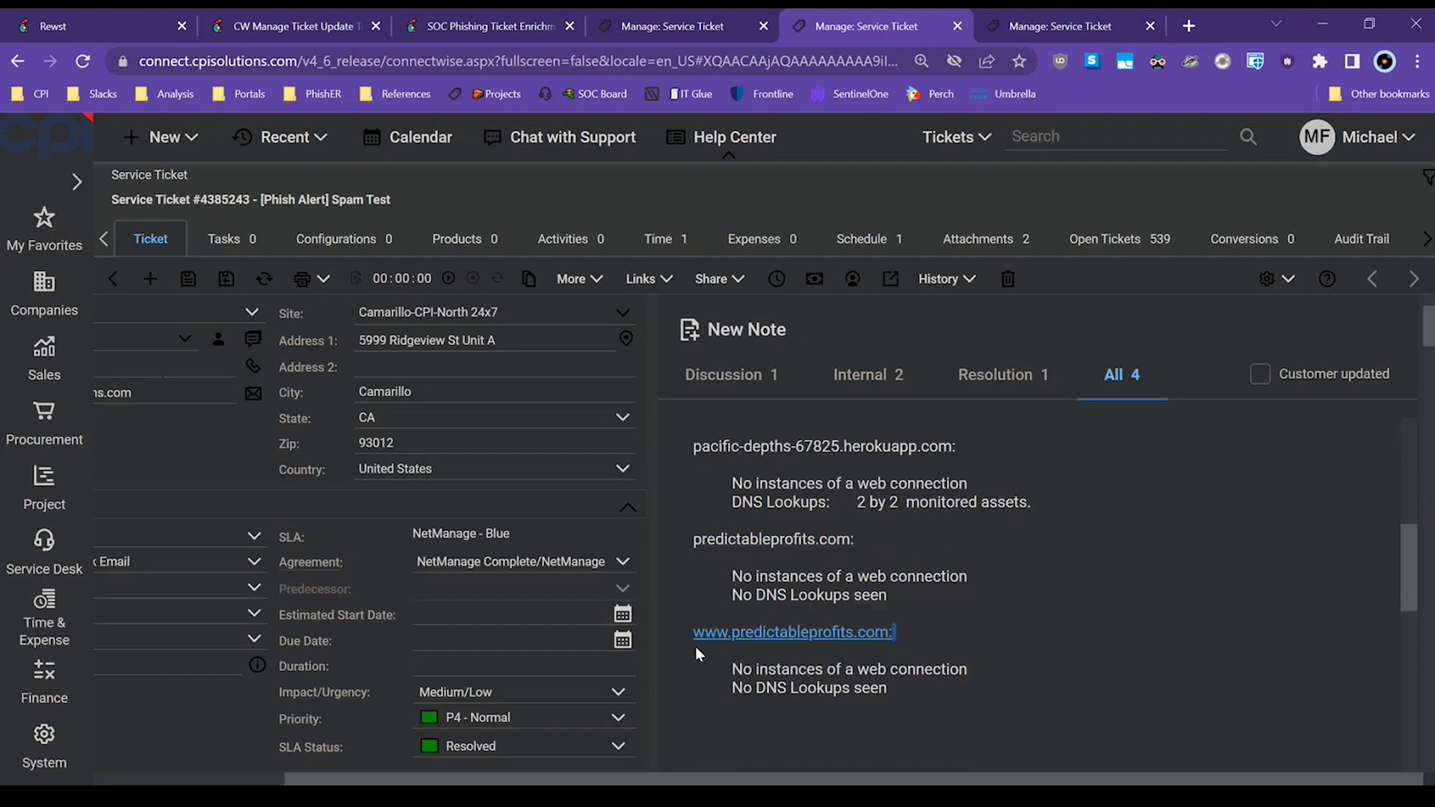
{"action": "left_click_drag", "start_coordinate": [695, 647], "coordinate": [686, 635]}
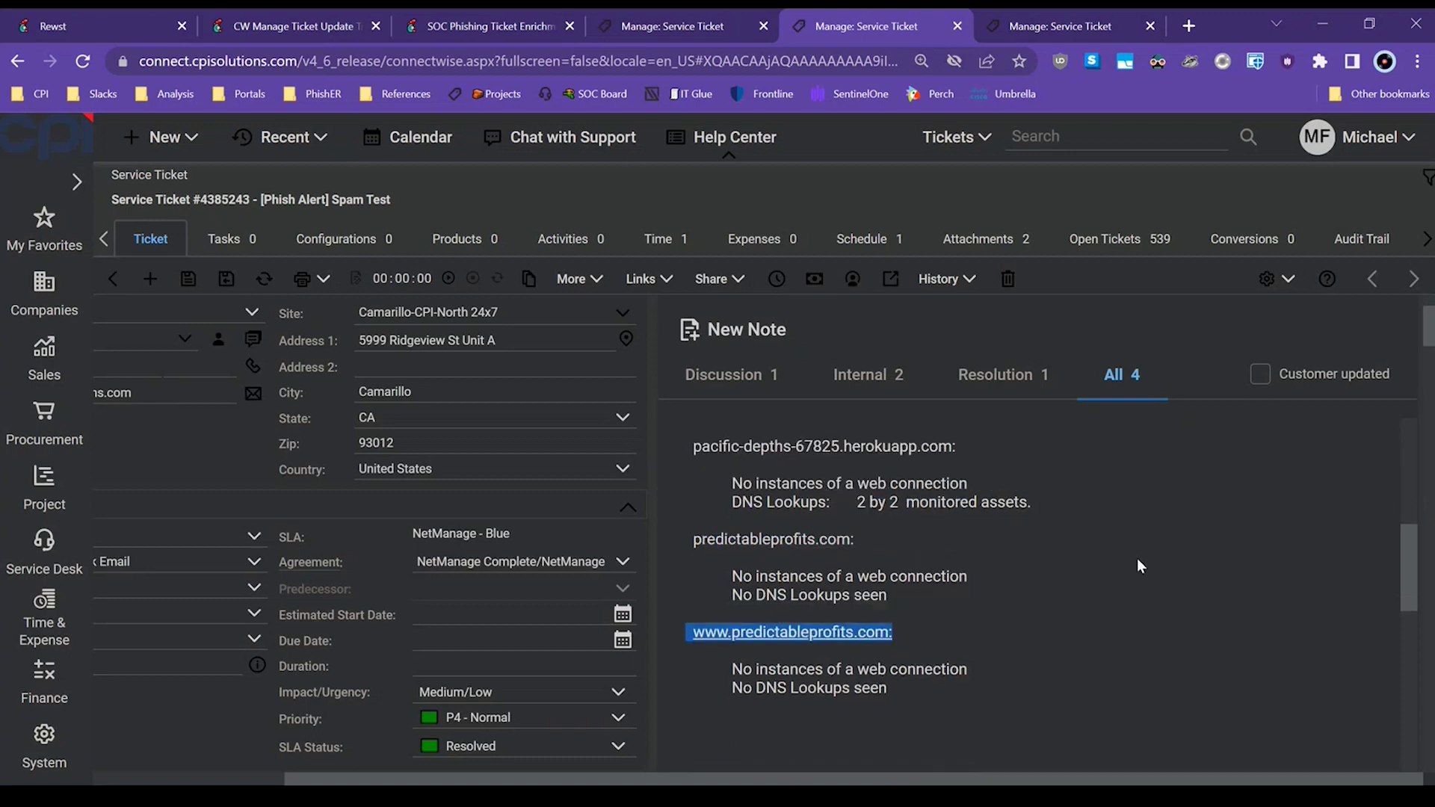